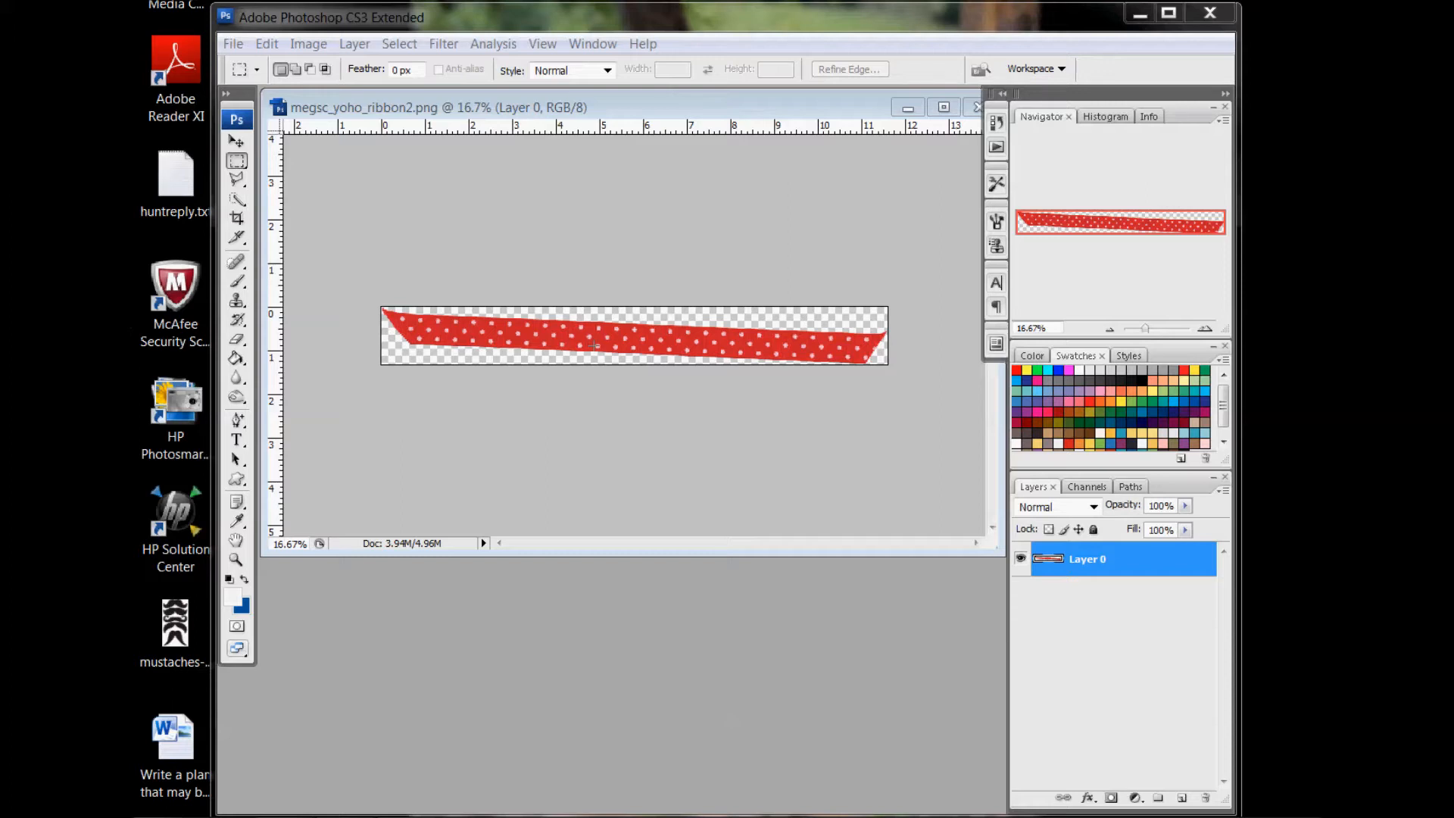
Step: Widen the canvas to 12 inches and rotate the ribbon layer by -2.5° so the ribbon lies level
left_click(237, 142)
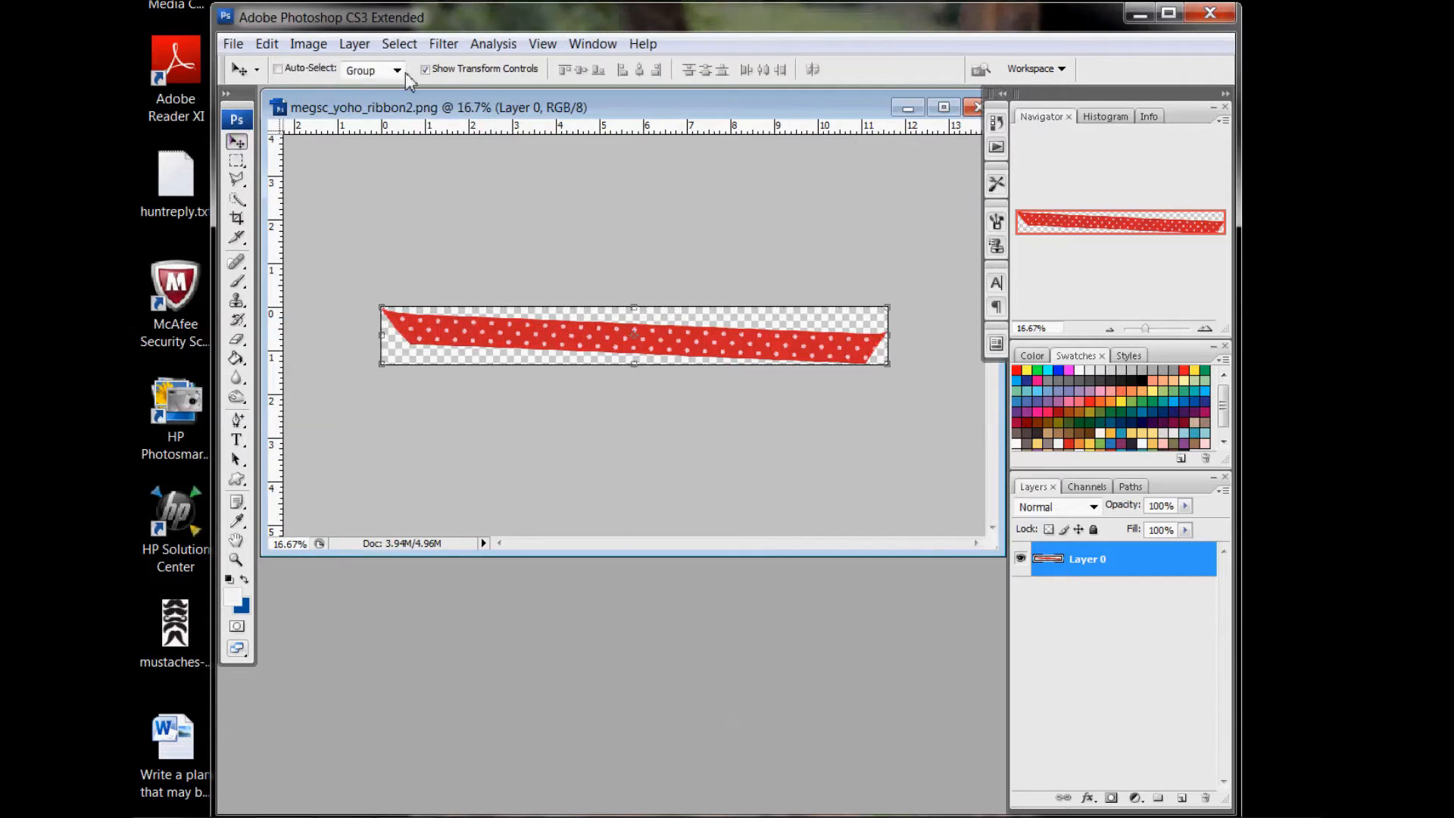
left_click(354, 43)
mouse_move(308, 43)
mouse_move(284, 109)
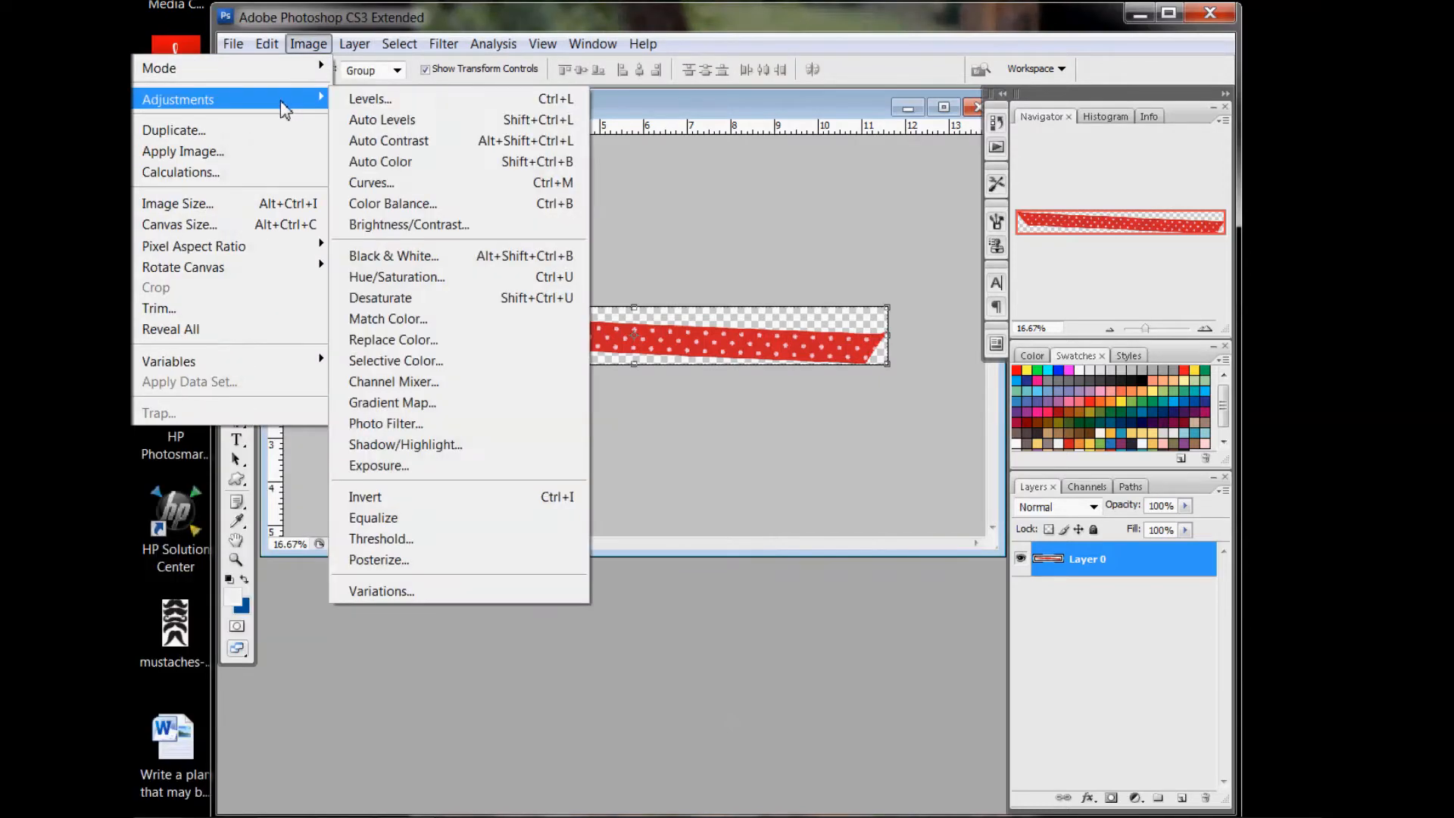
left_click(179, 224)
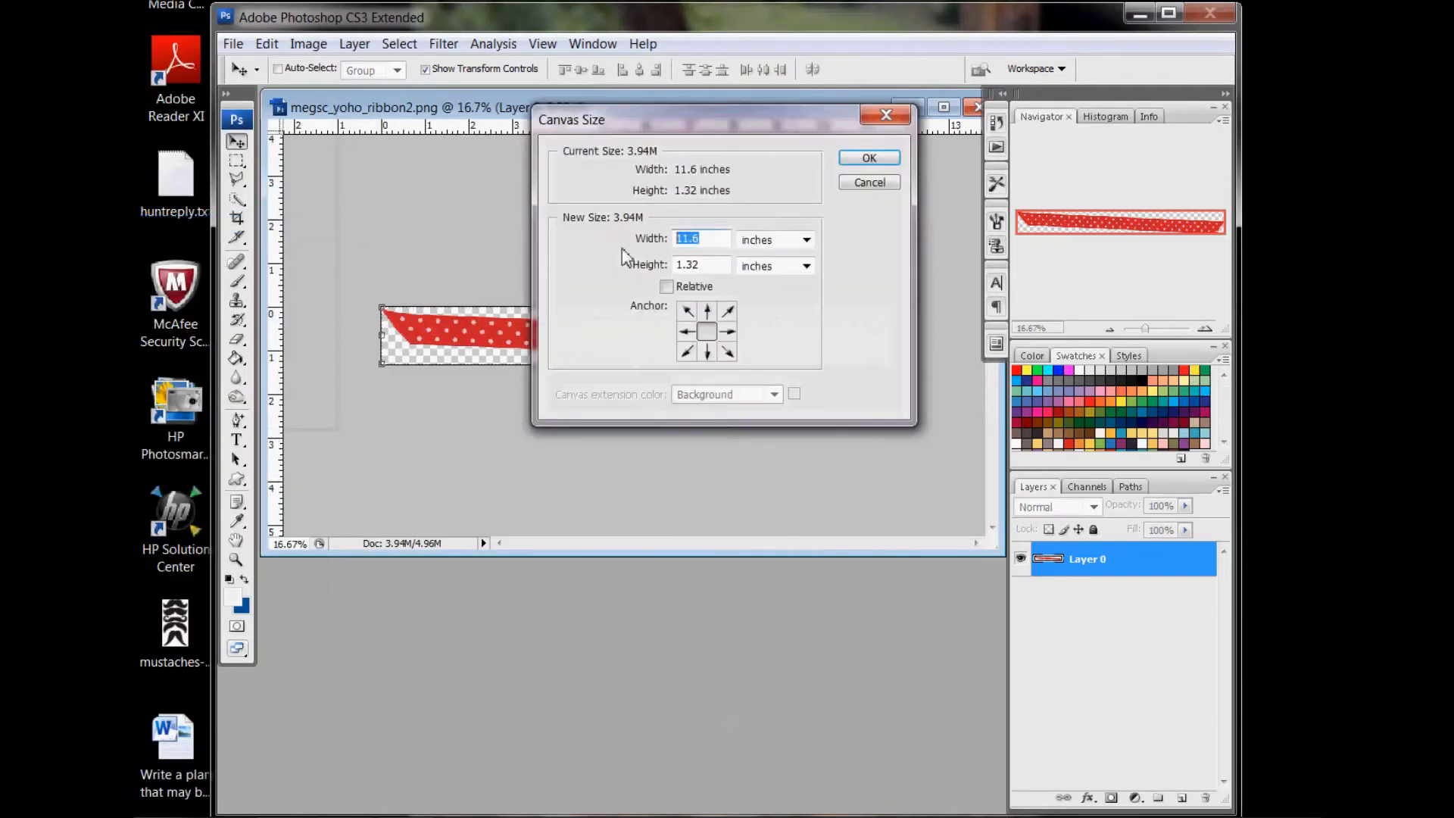
type("12")
key("Return")
left_click_drag(395, 300, 360, 304)
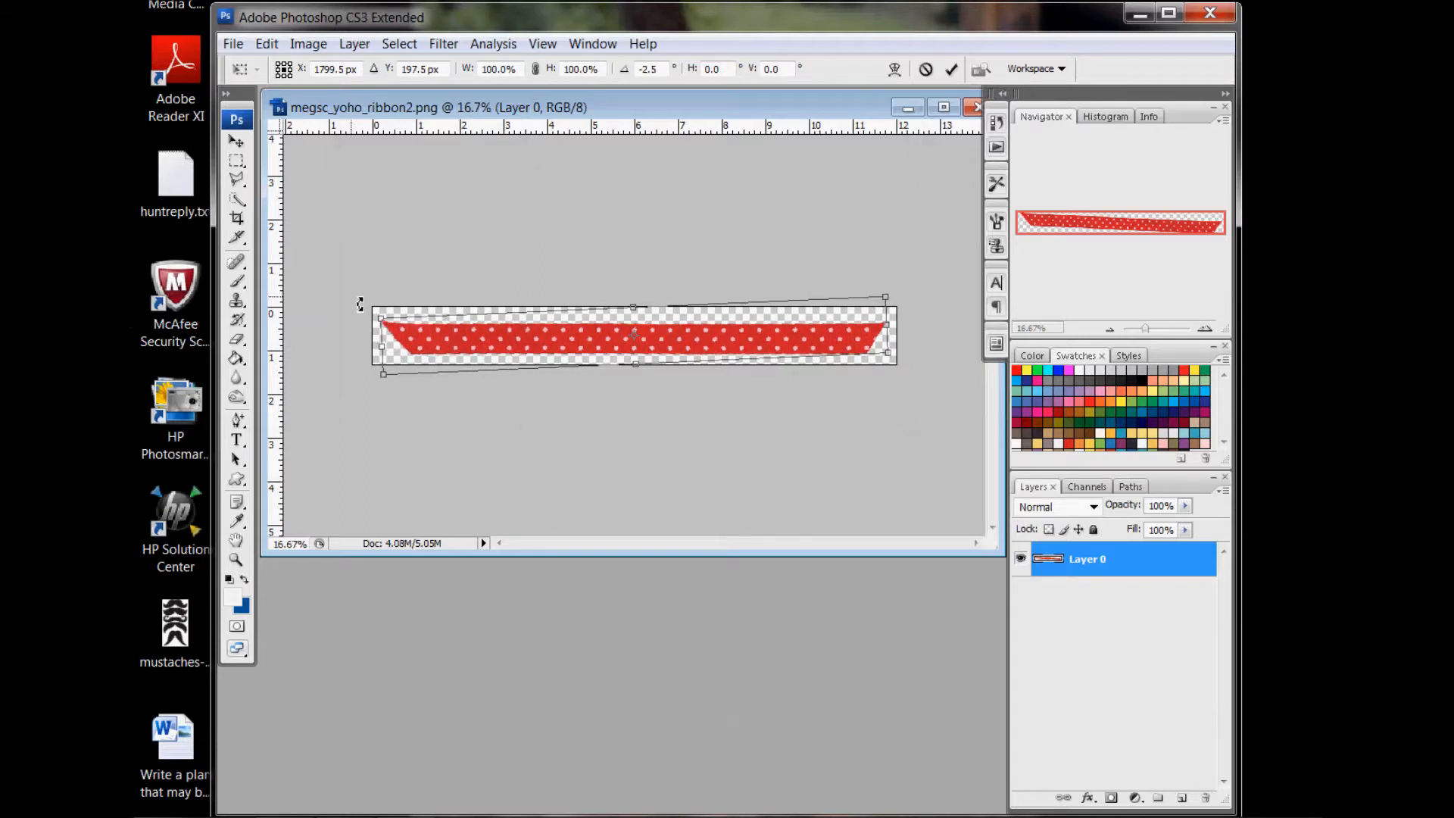
left_click(951, 69)
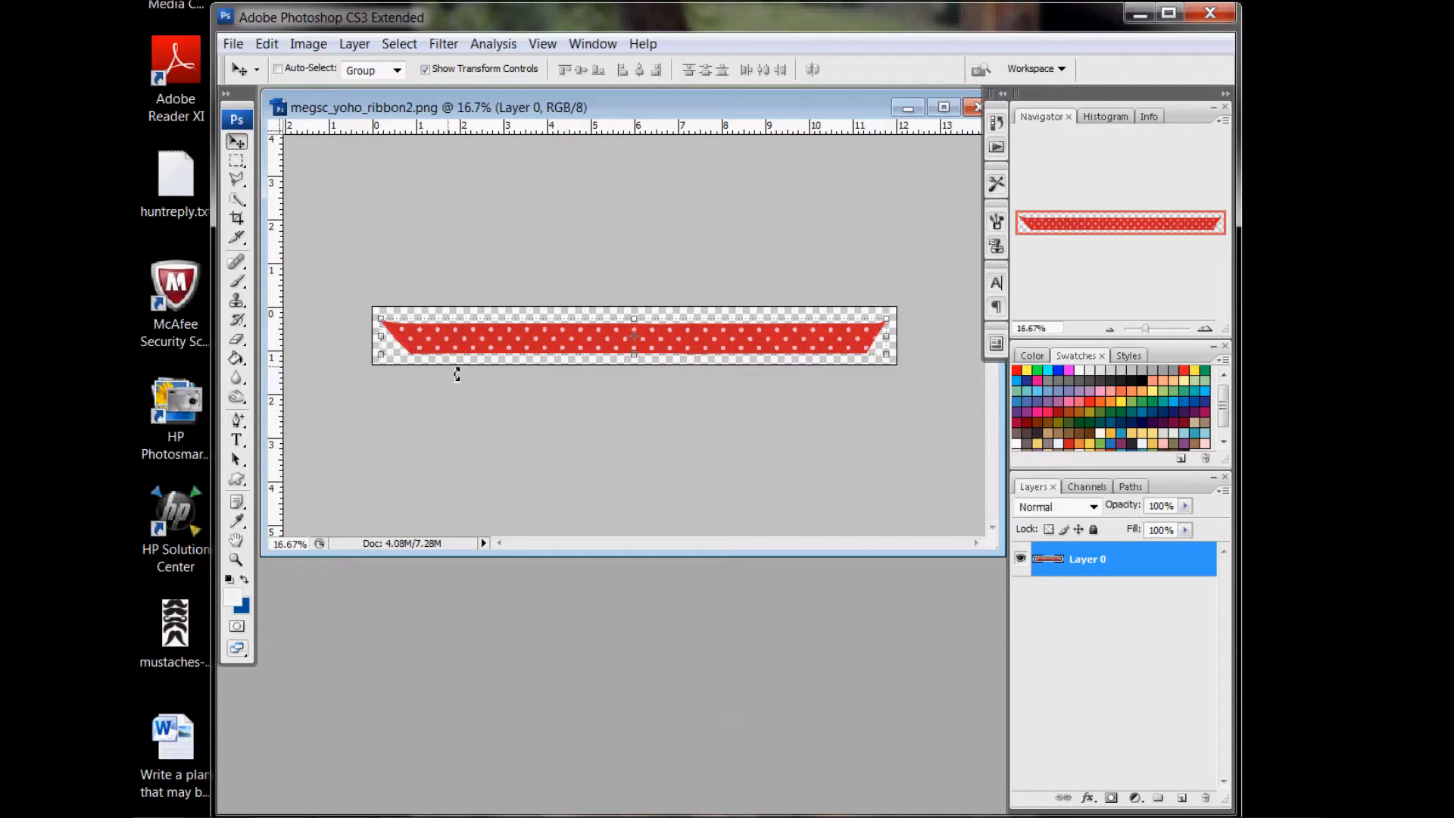
Step: Cut the right-hand part of the ribbon, from about the 6.7 inch mark to its end, and paste it as a separate layer
left_click(237, 559)
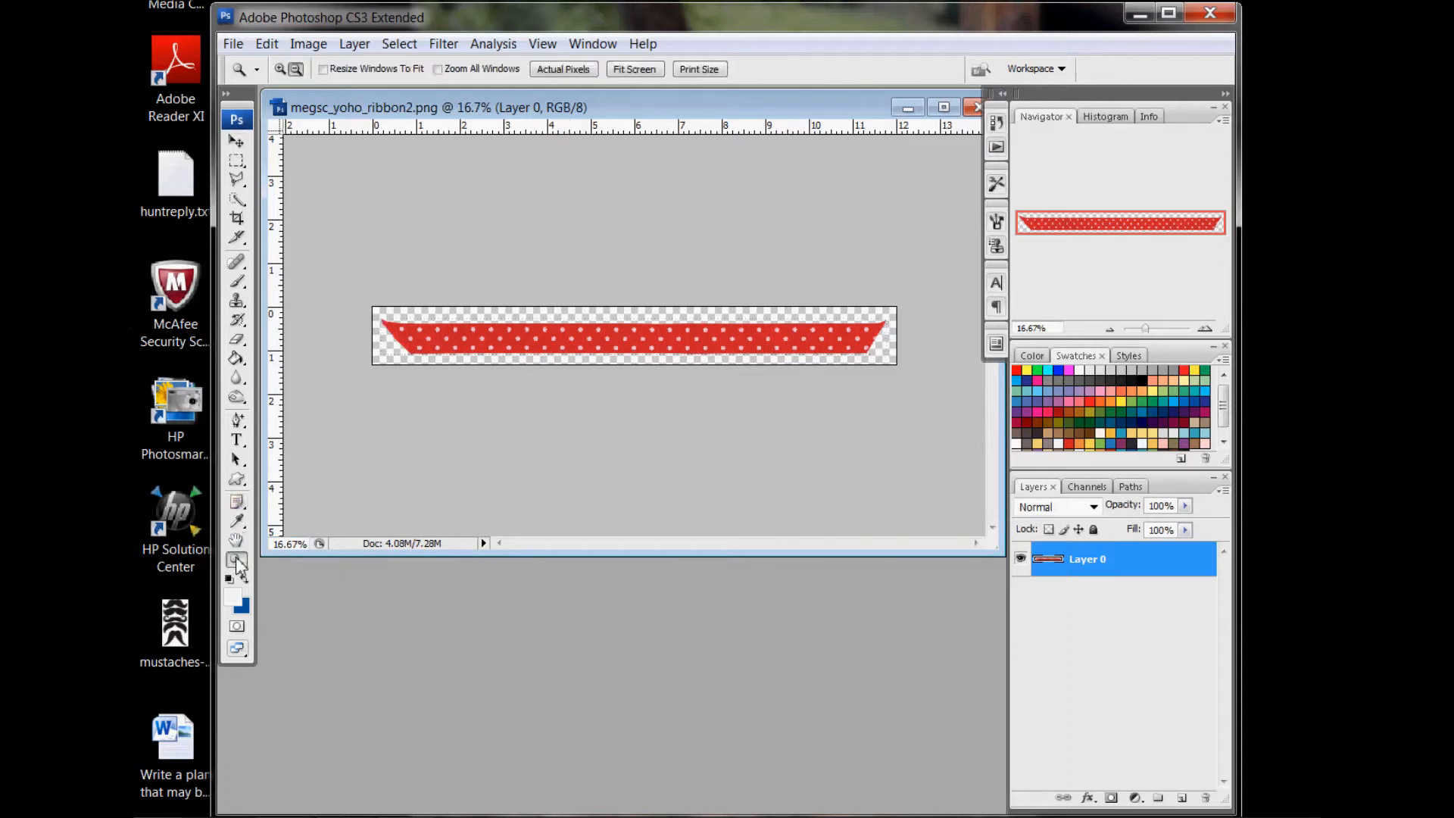
left_click(643, 358)
left_click(668, 361)
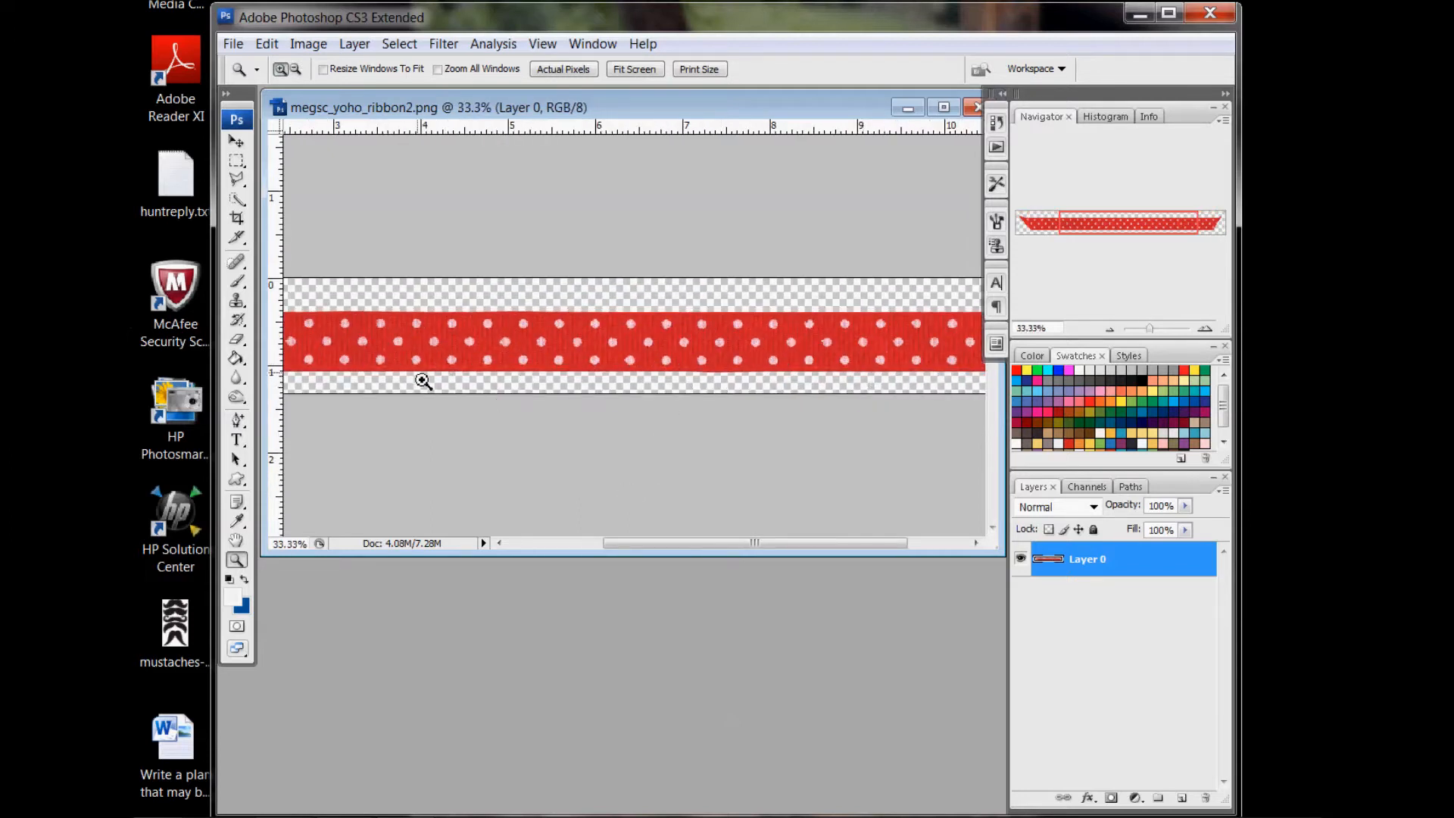
left_click_drag(635, 544, 720, 540)
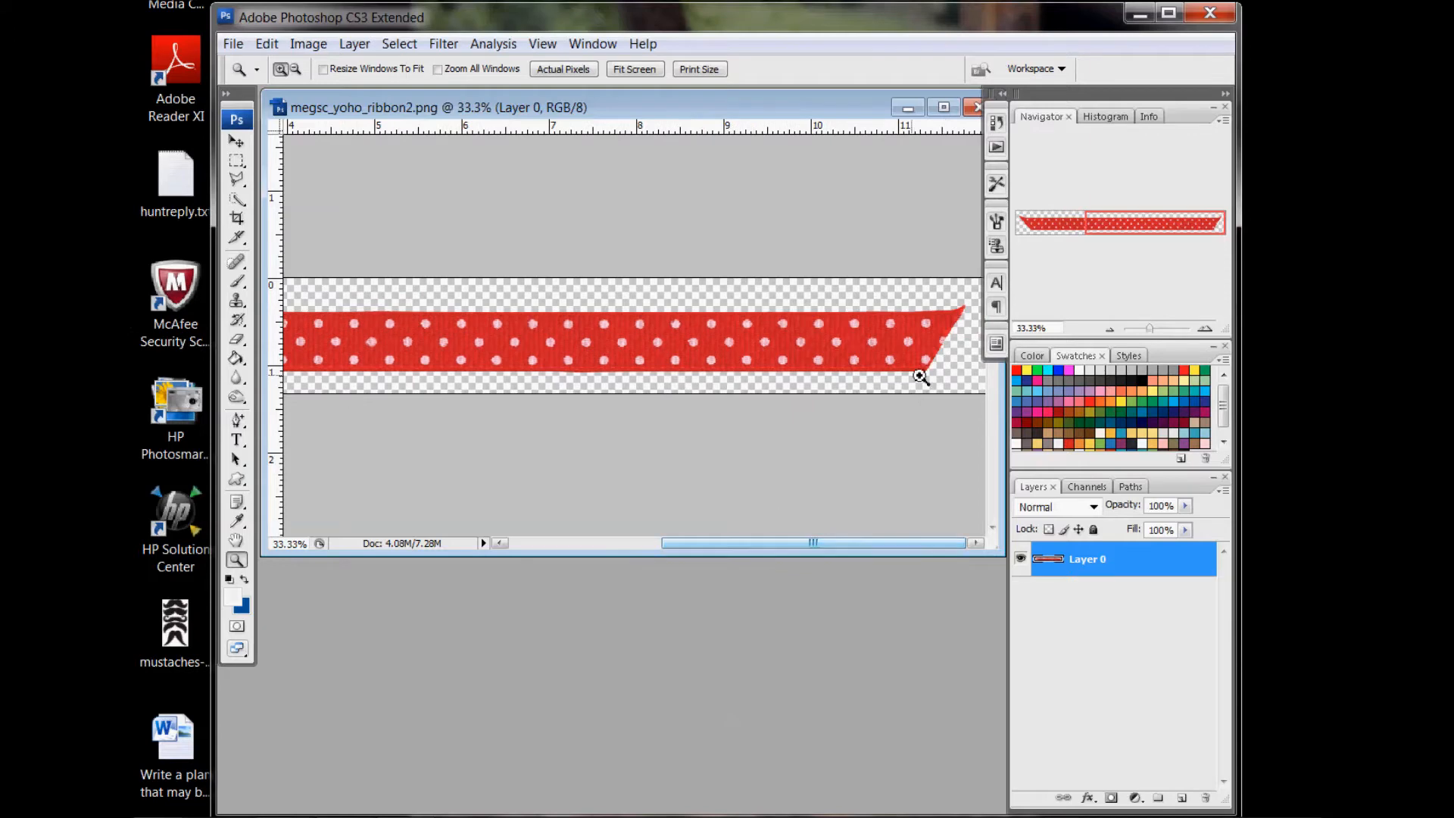
left_click(237, 160)
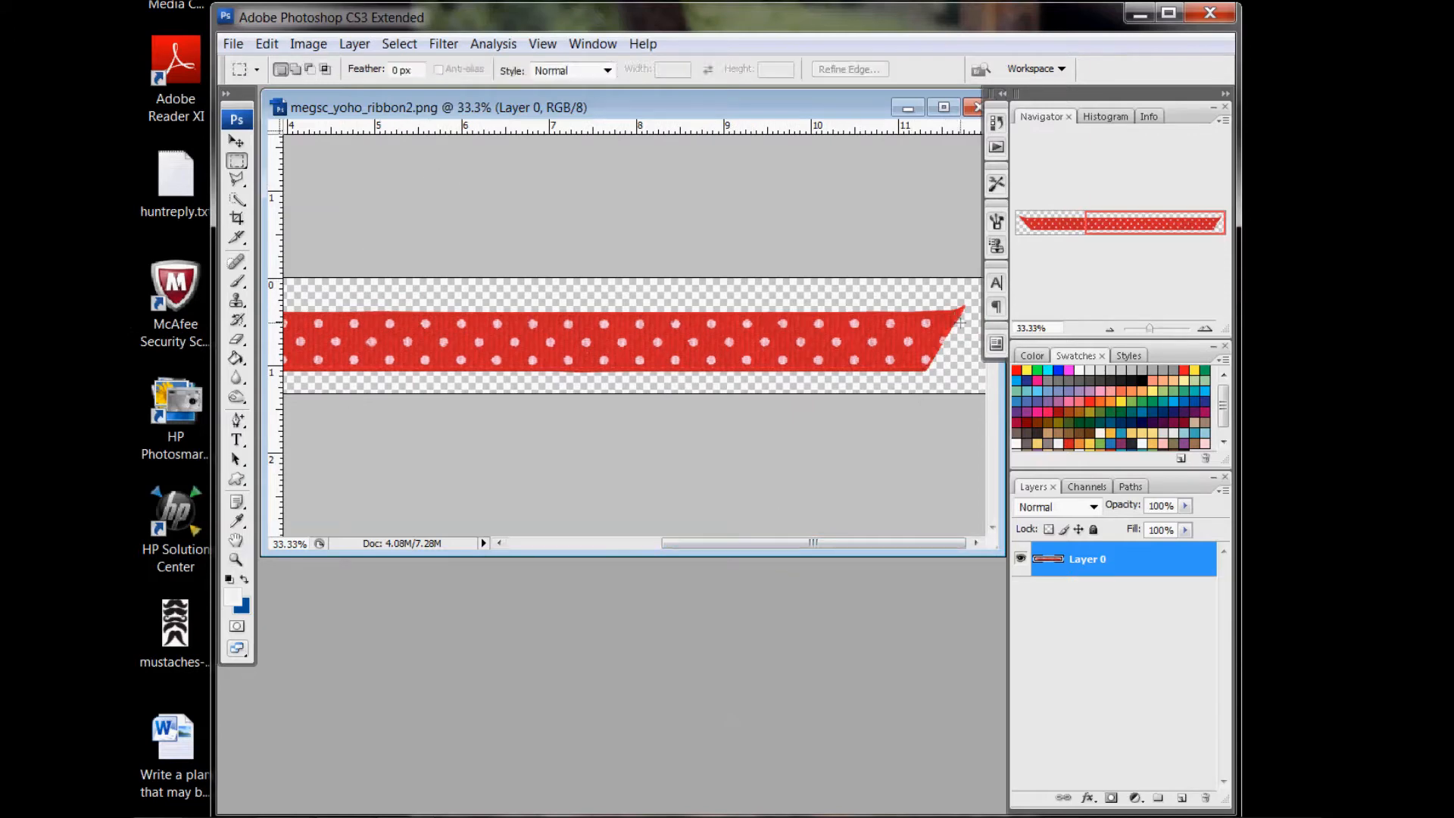
left_click_drag(959, 303, 522, 422)
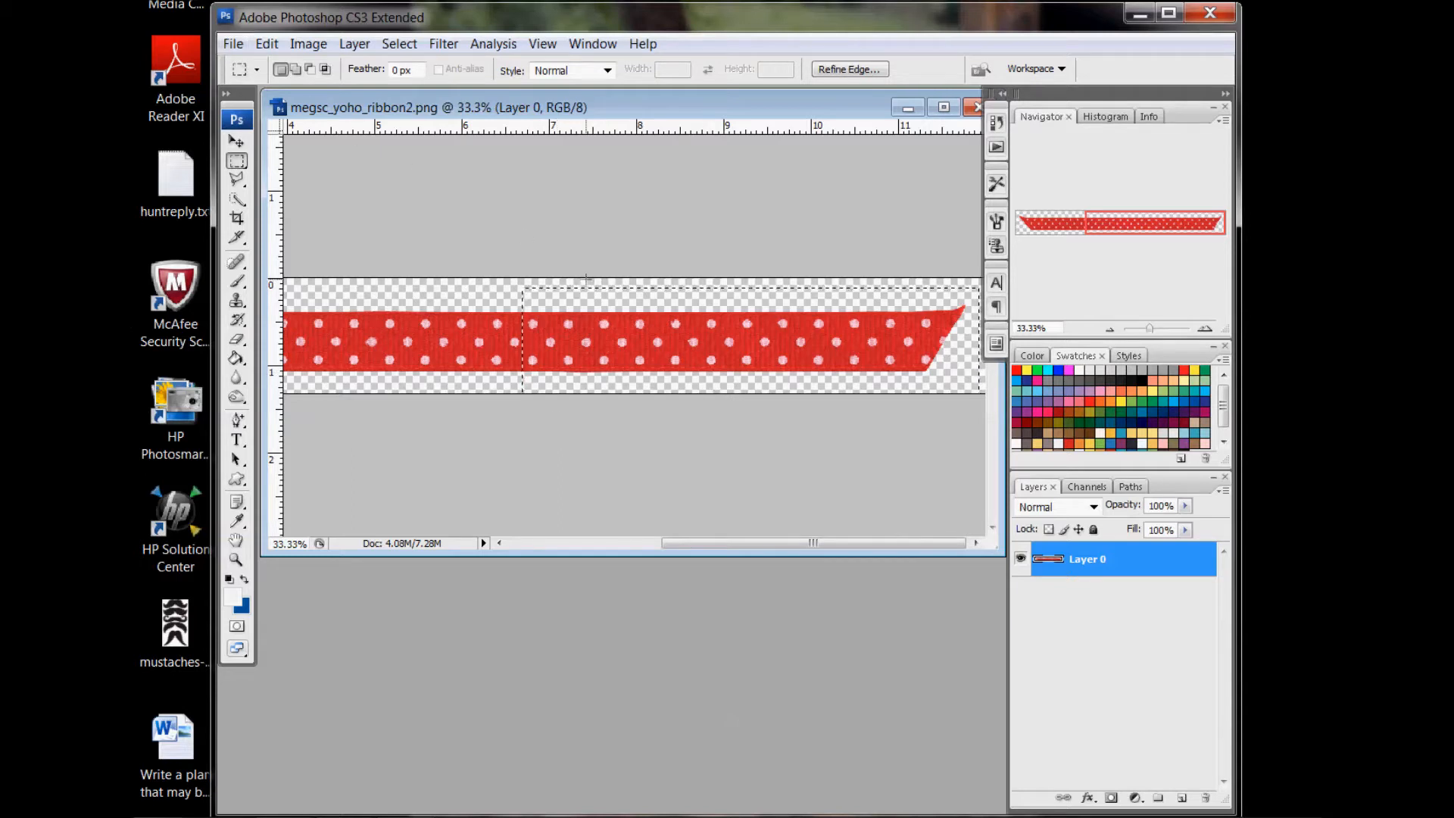
key("ctrl+x")
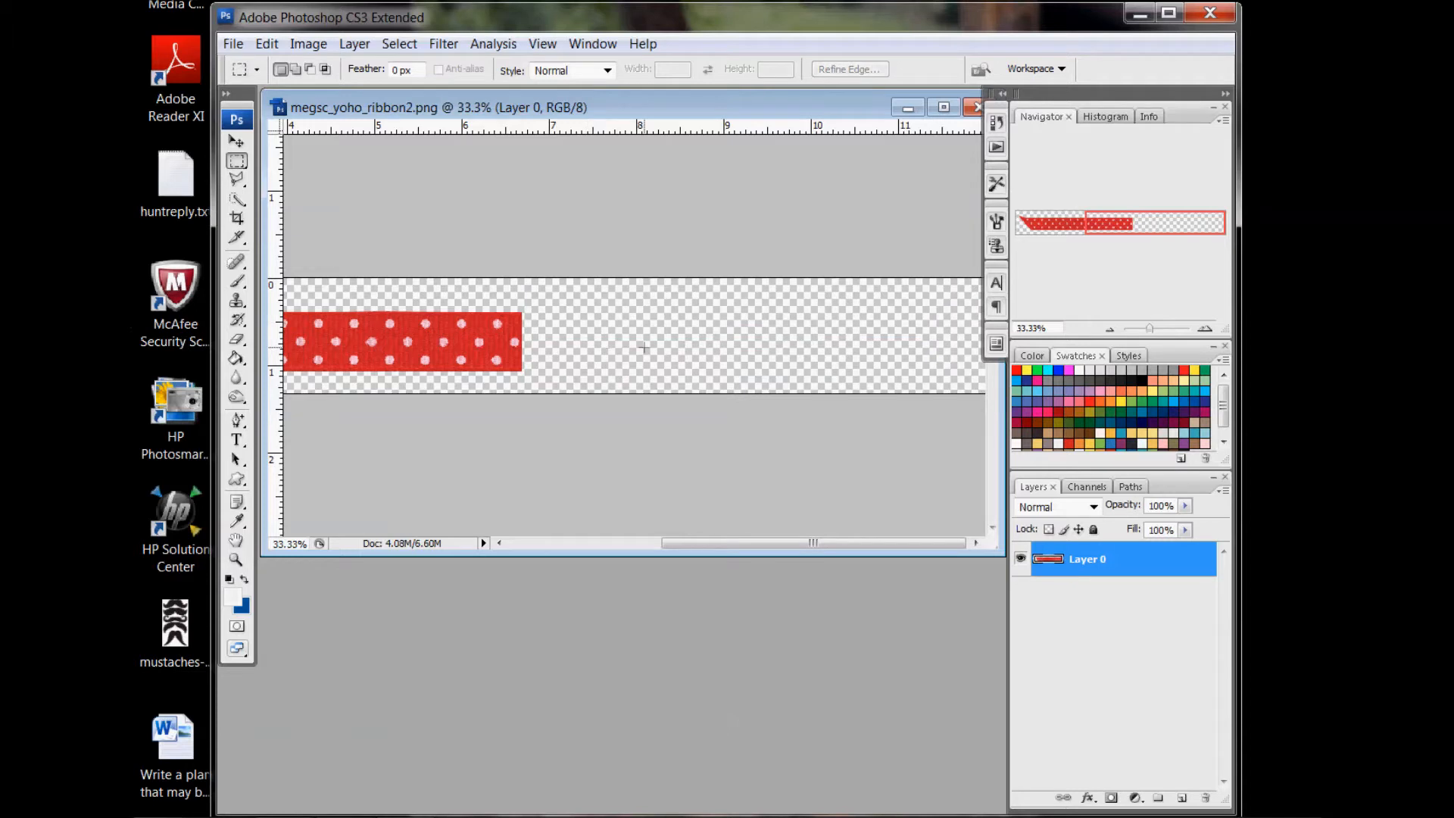
key("ctrl+v")
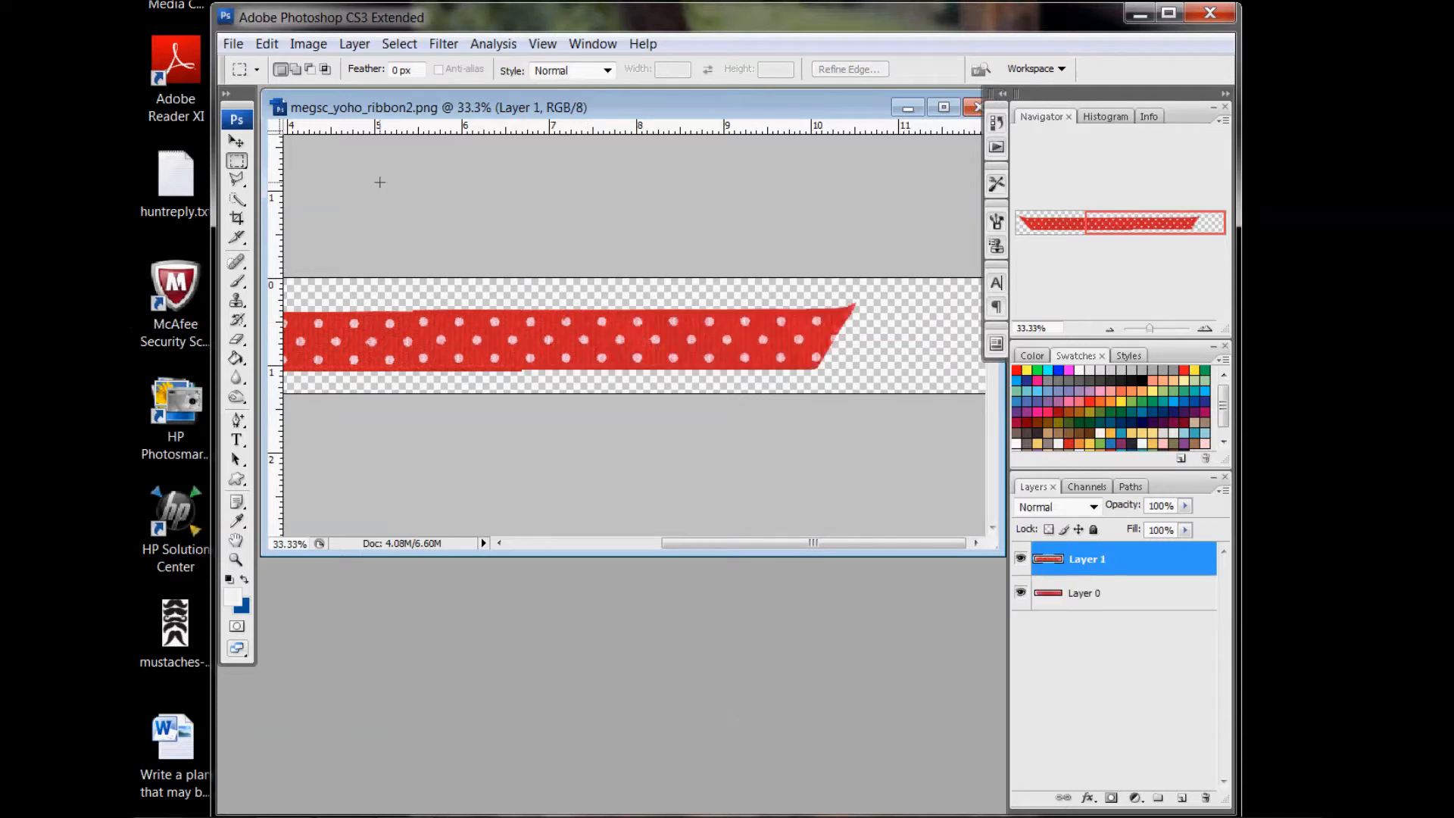
Step: Move the pasted ribbon piece left so it overlaps the remaining ribbon and their long edges roughly match
left_click(236, 141)
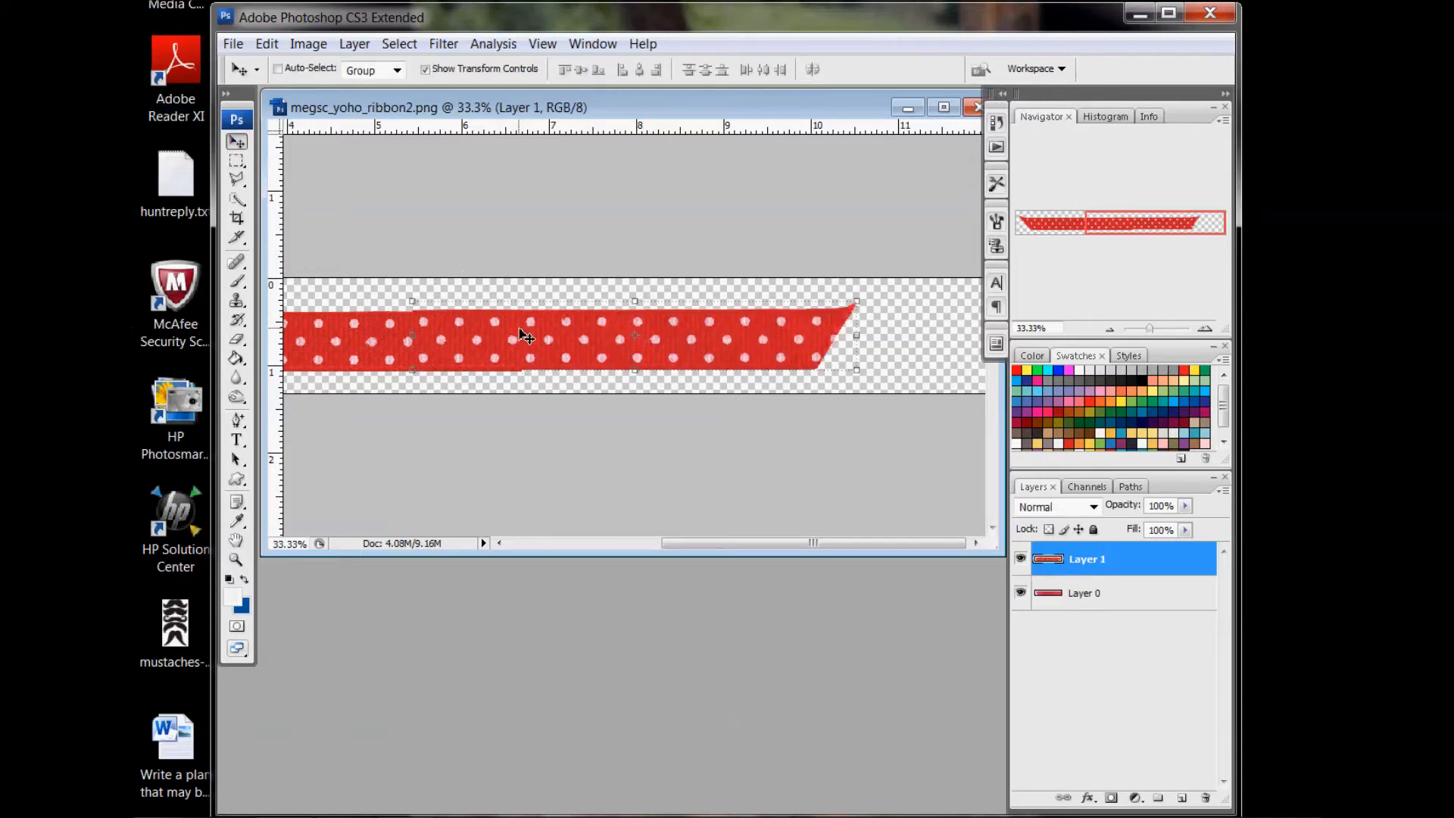
left_click_drag(520, 334, 496, 337)
left_click_drag(720, 543, 614, 543)
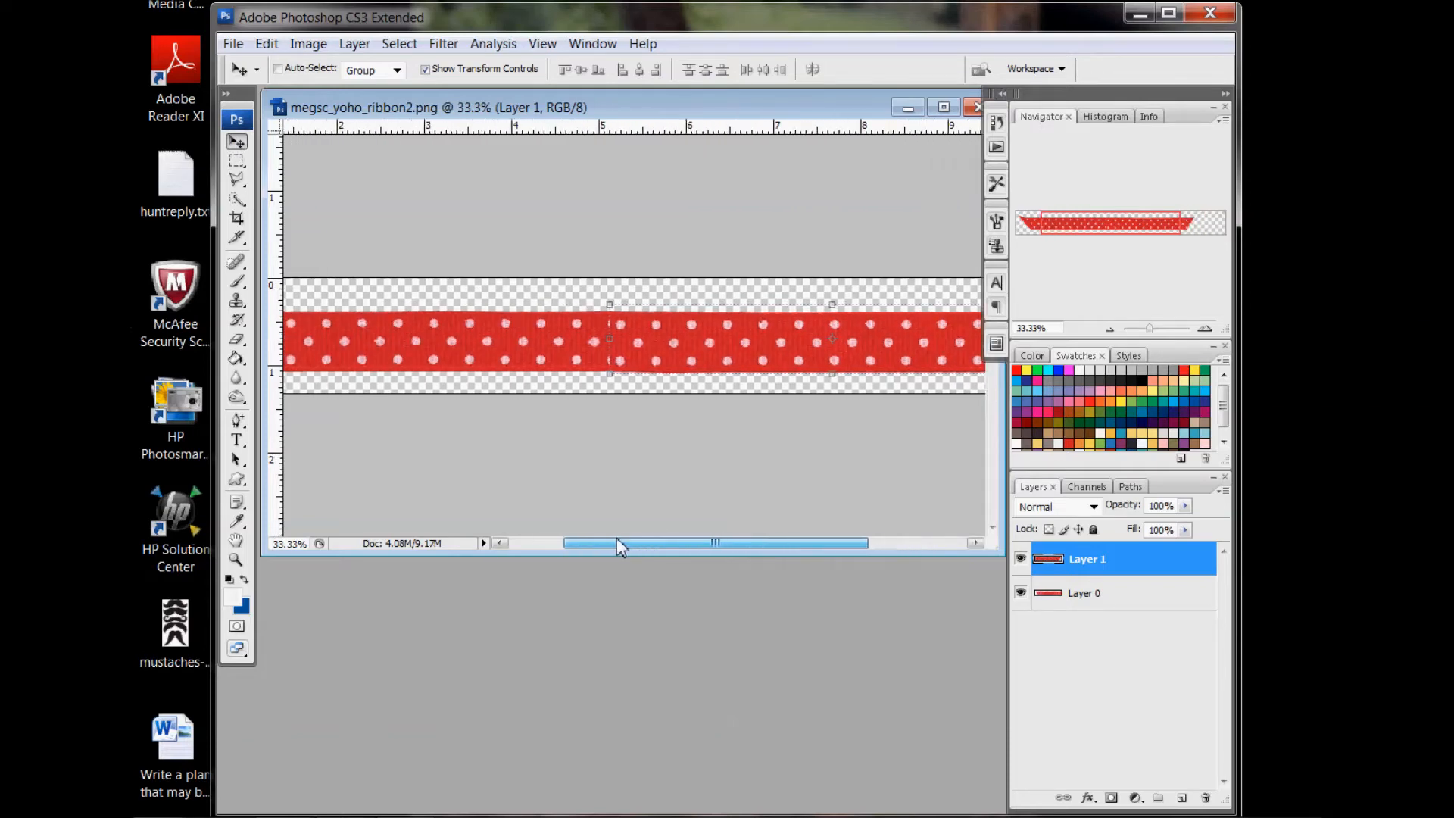
left_click(236, 560)
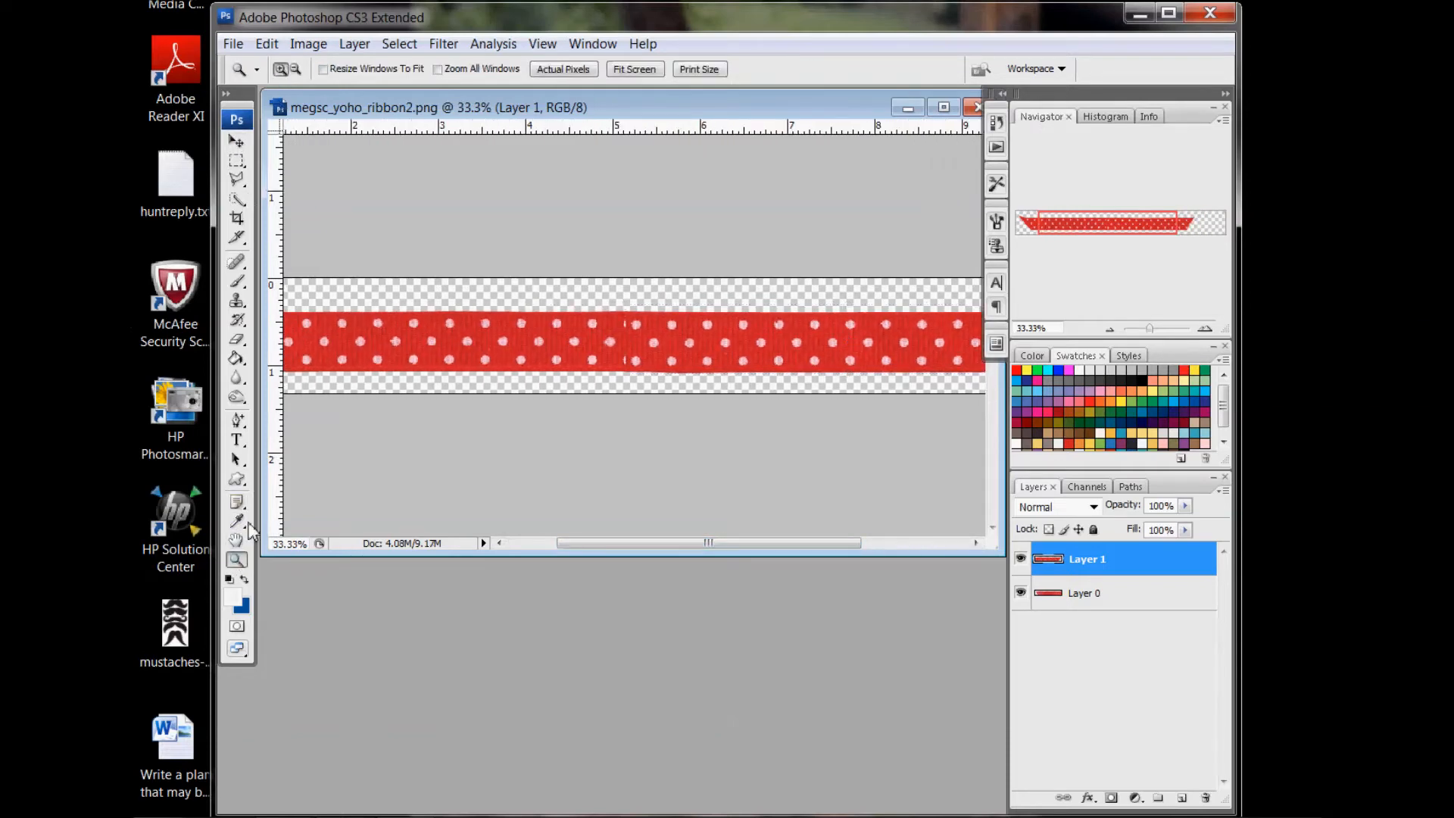
left_click(633, 323)
left_click(623, 338)
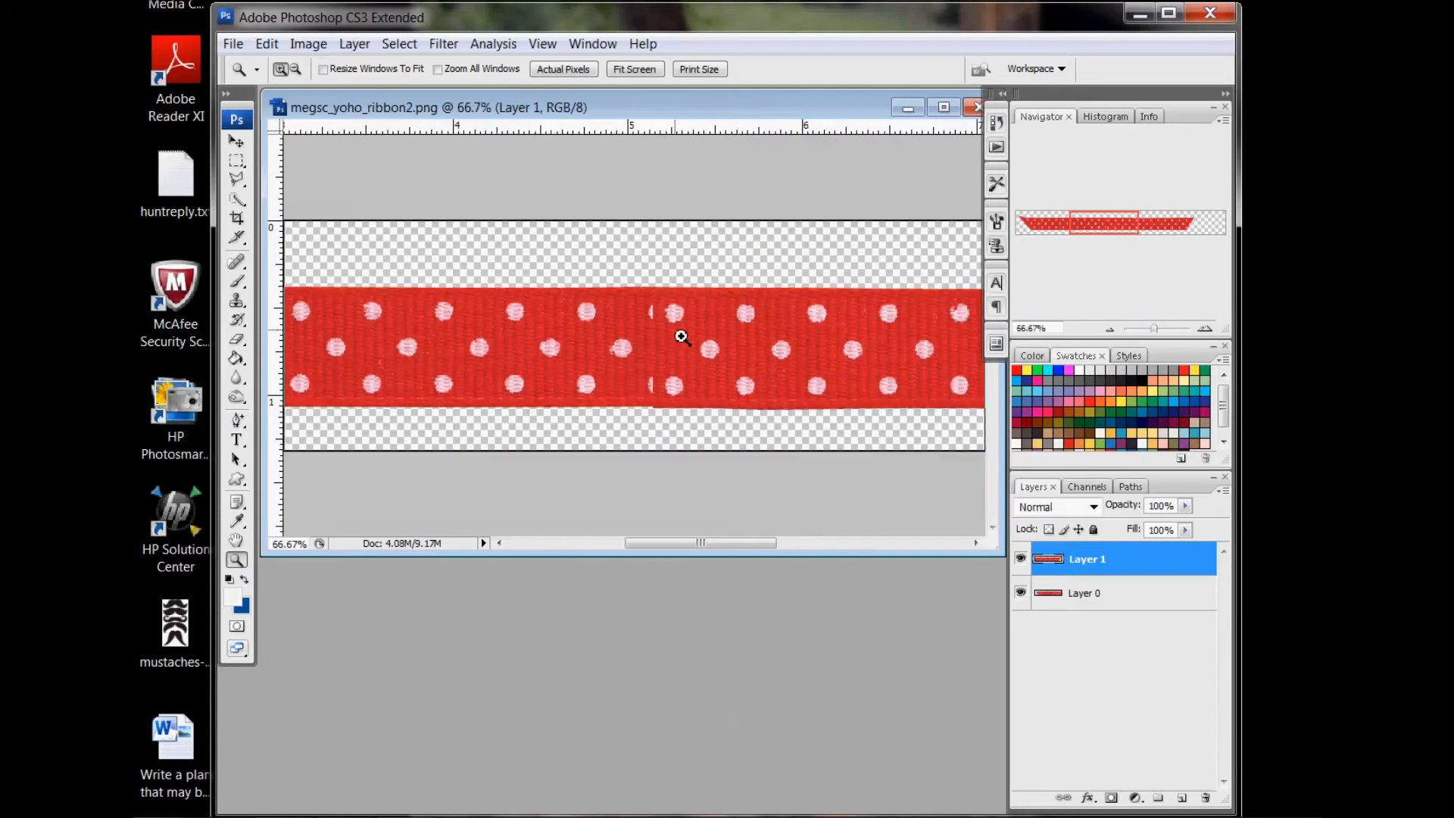
left_click(682, 336)
left_click(237, 141)
left_click_drag(708, 354, 617, 350)
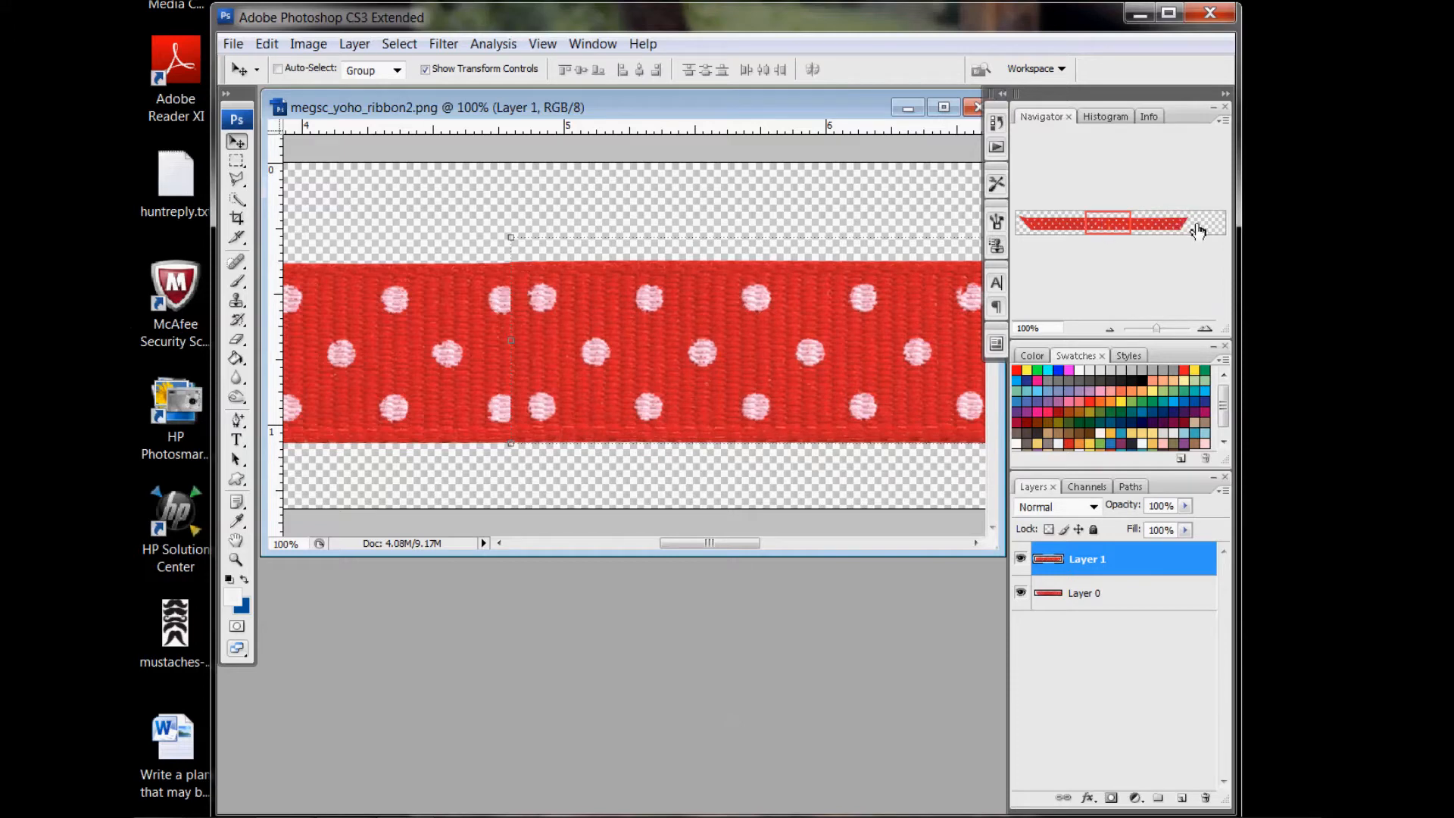
Step: Shift the pasted piece further left and nudge it into place so the polka dots and ribbon edges line up at the seam
left_click(1214, 346)
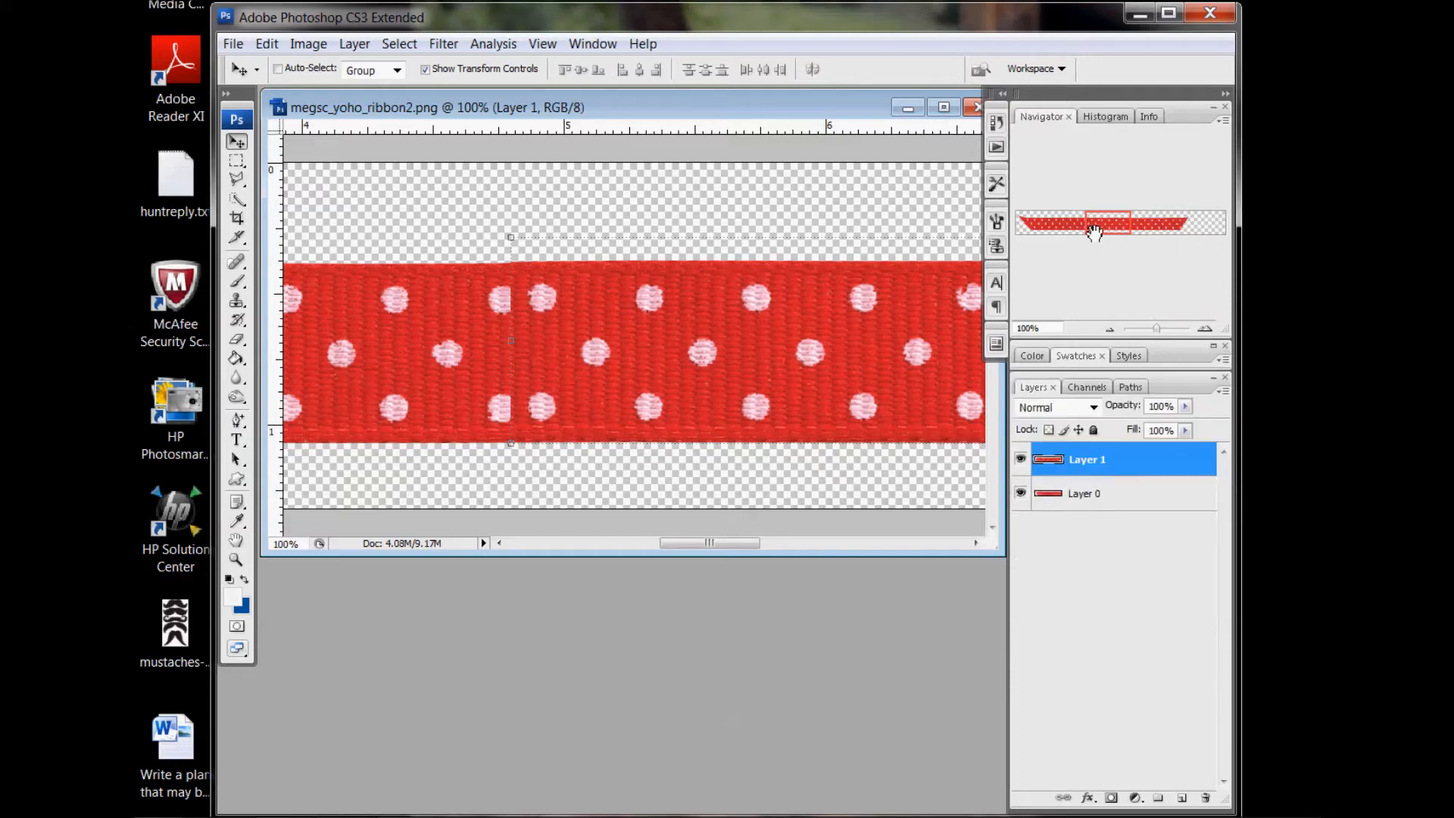
left_click_drag(656, 337, 559, 335)
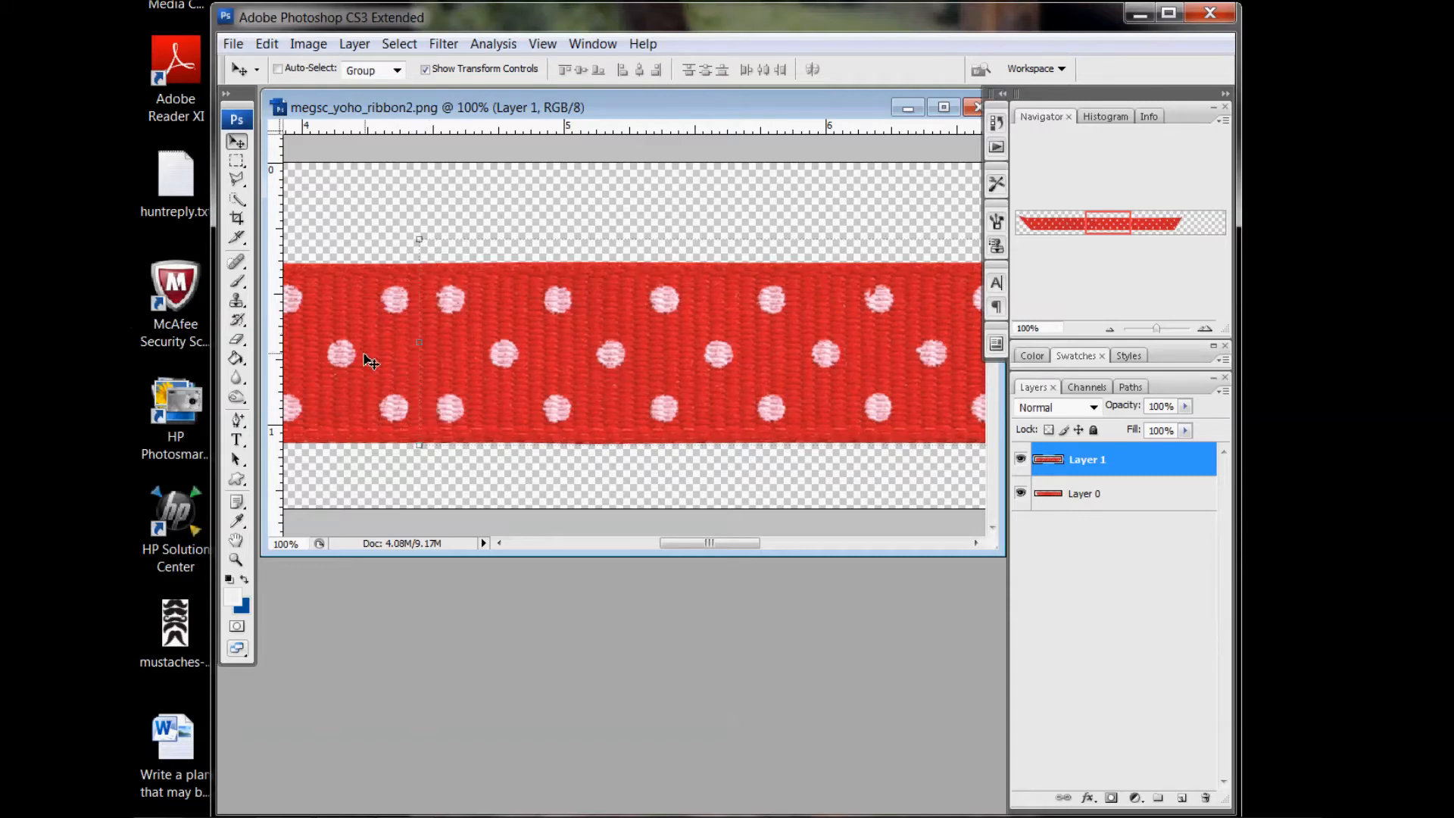
left_click_drag(466, 403, 422, 407)
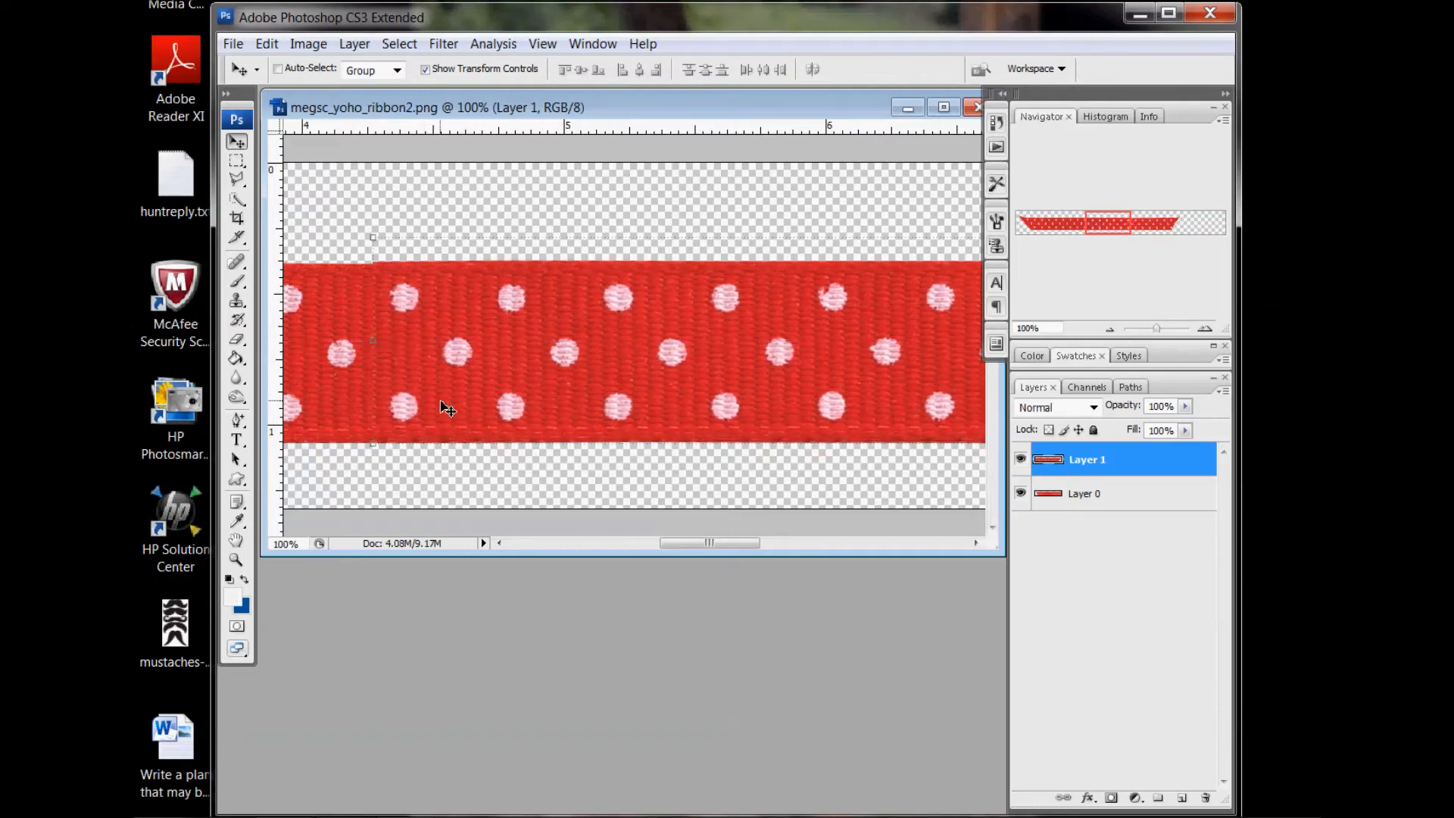
key("Left")
key("Down")
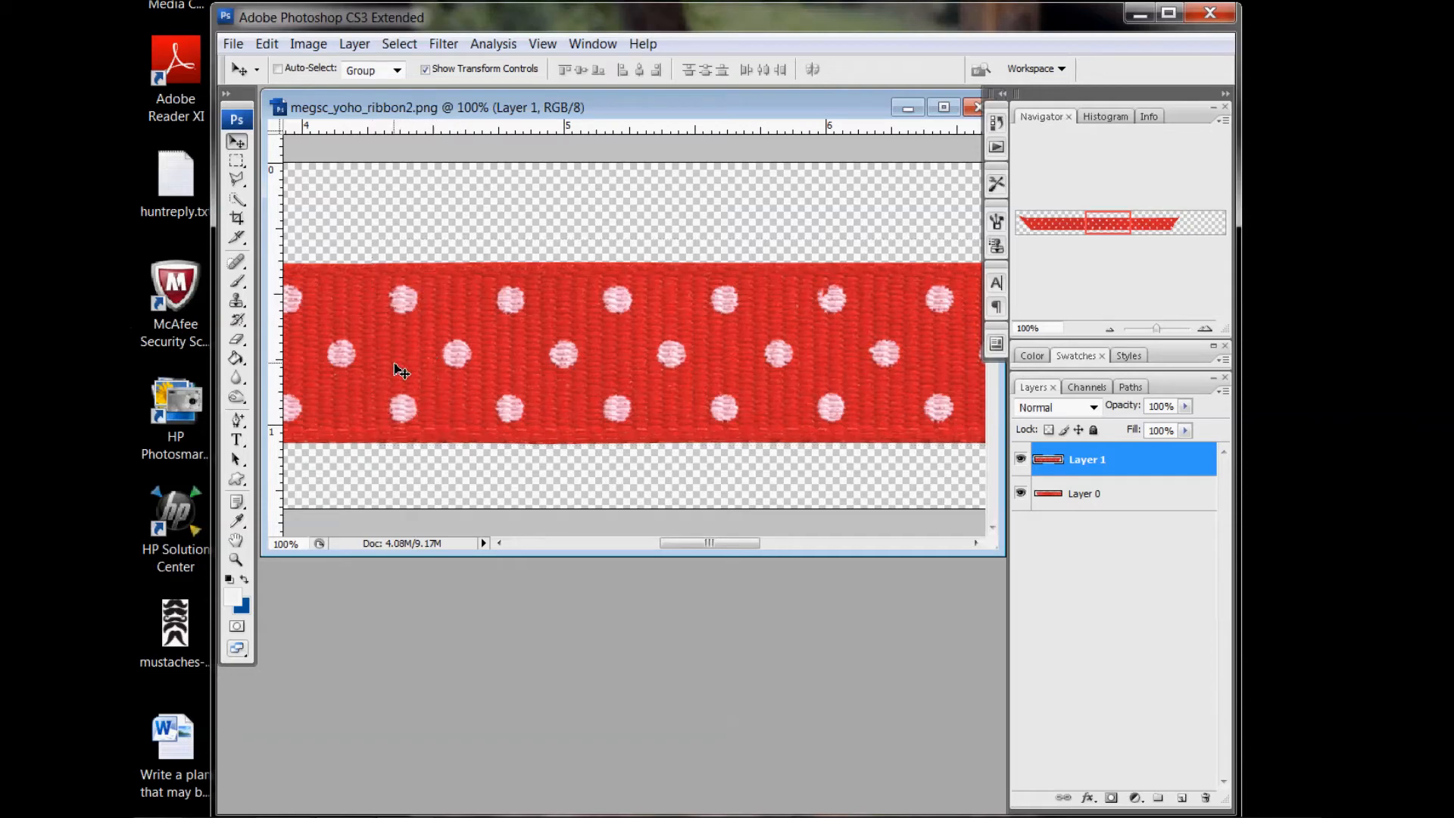
key("Down")
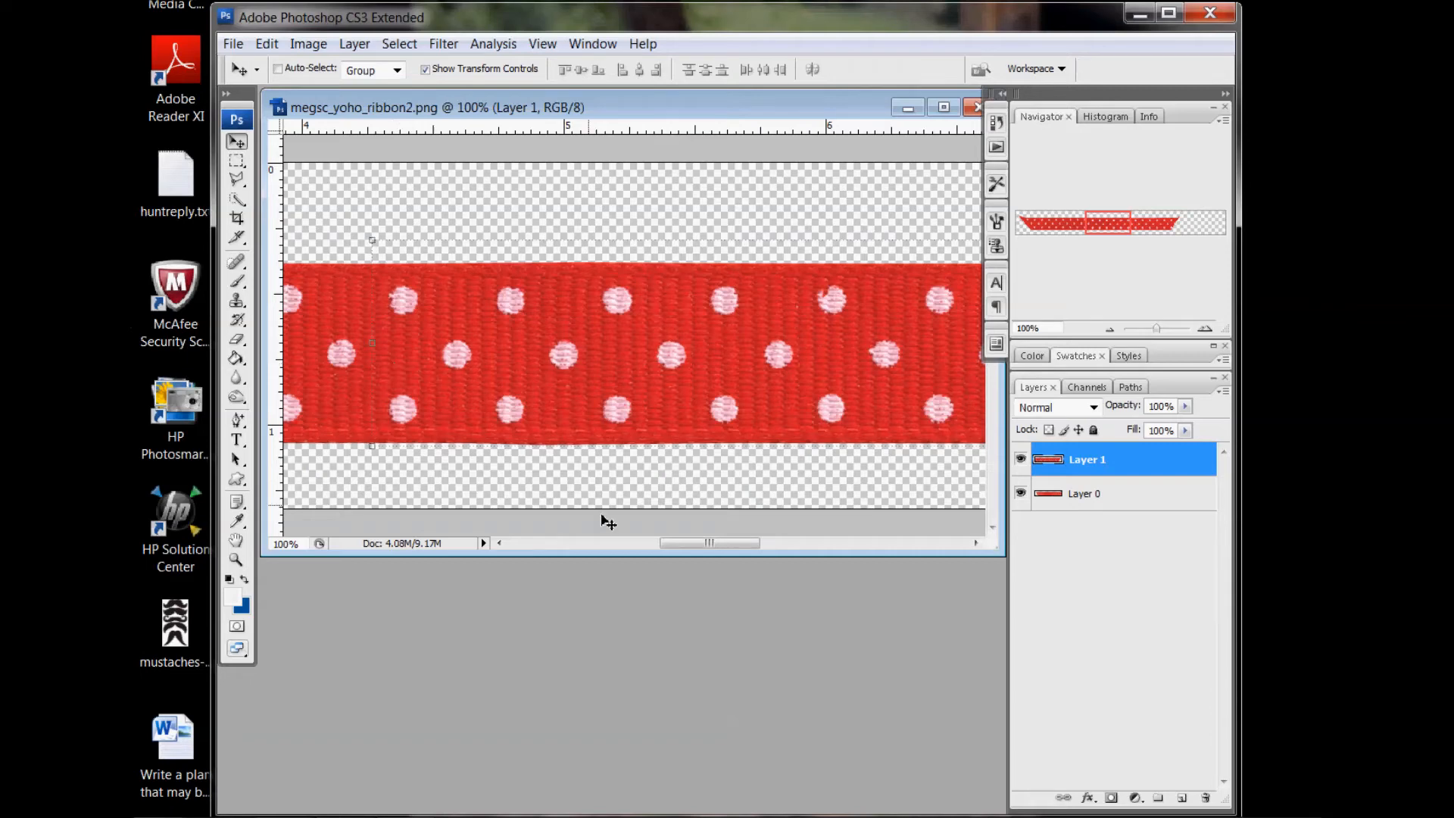
Step: Check the shortened ribbon's end and seam, and merge the visible layers into one
left_click_drag(687, 545, 801, 542)
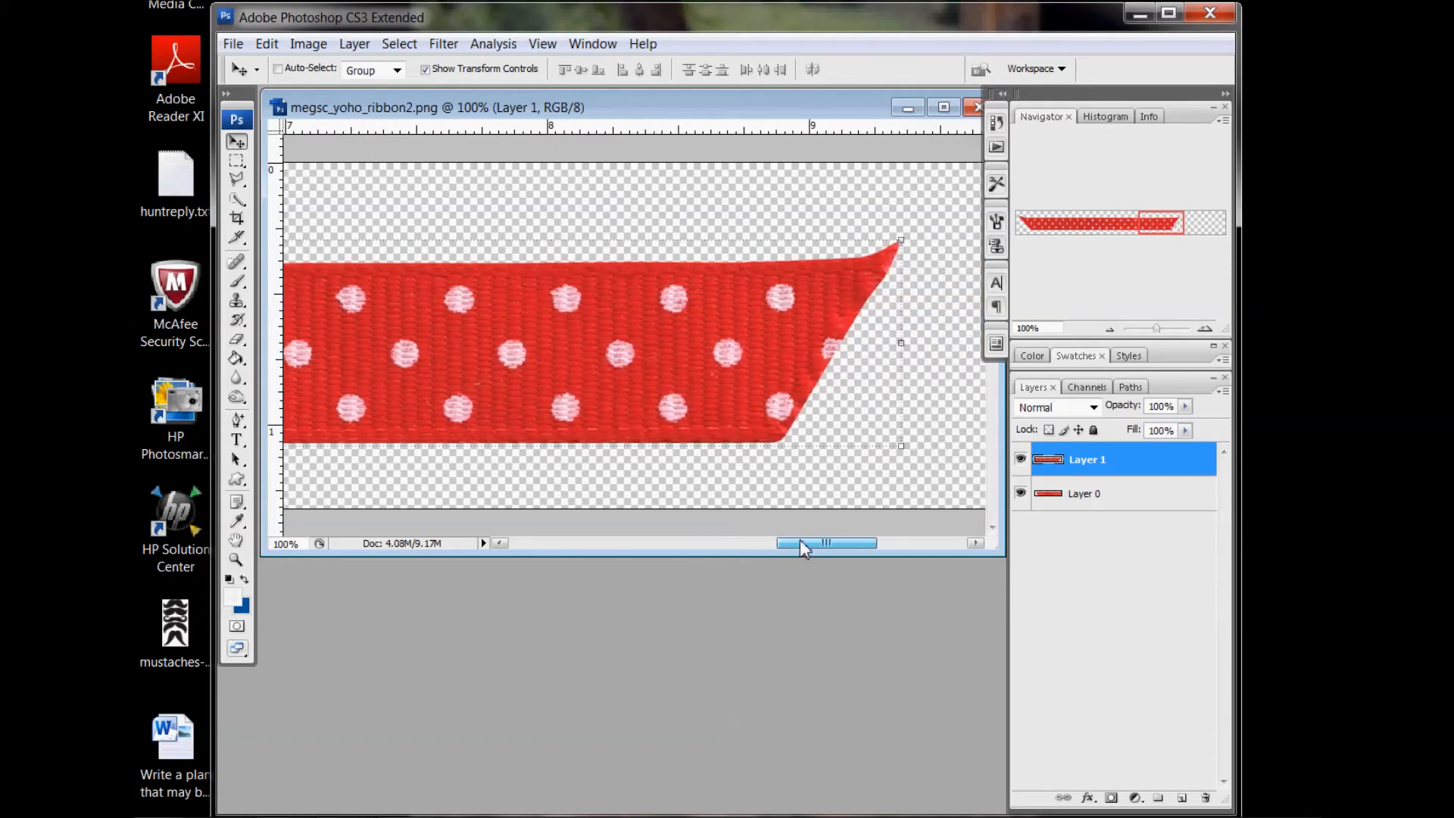
left_click(1090, 496)
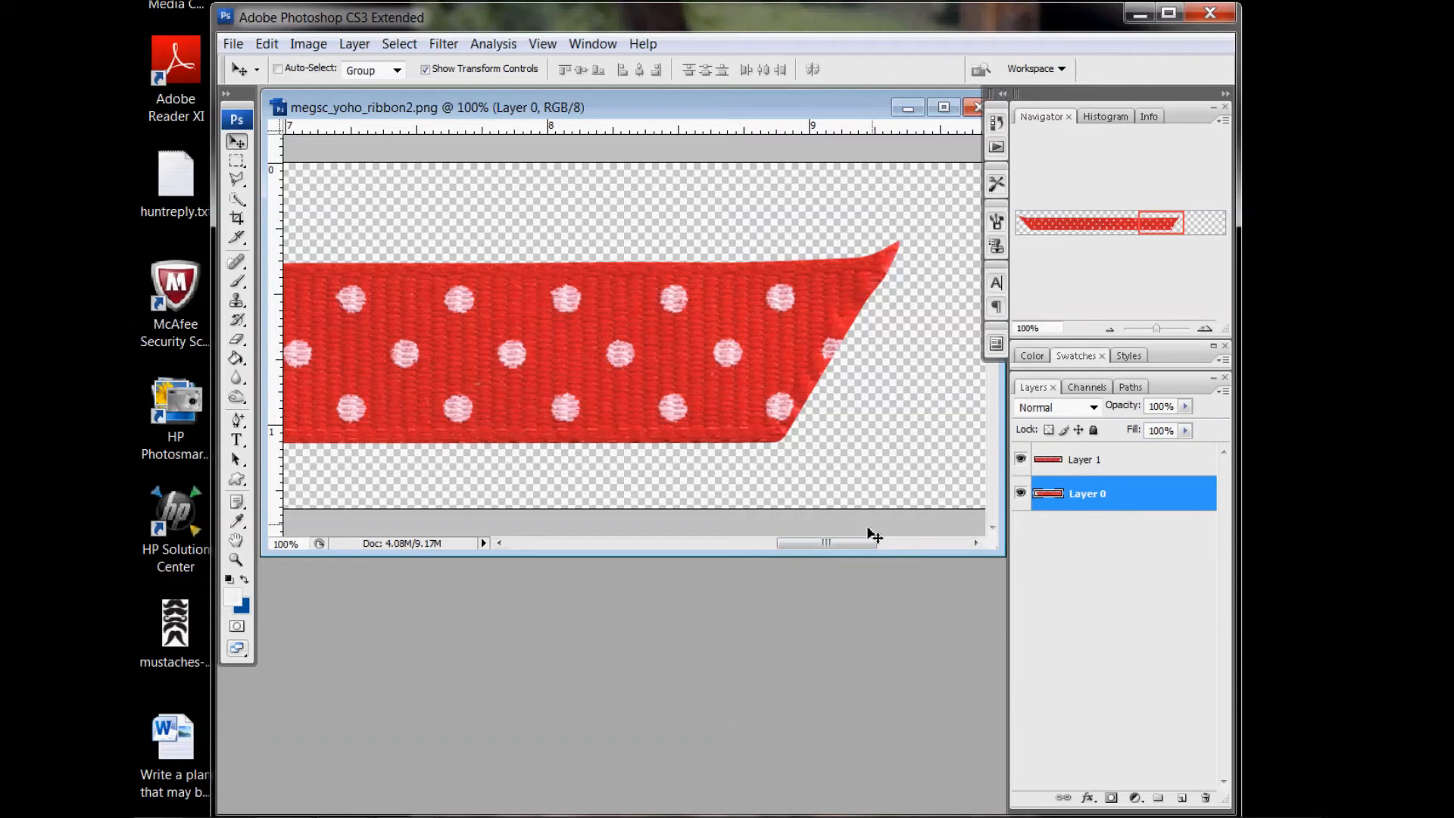
mouse_move(839, 542)
left_mouse_down()
mouse_move(802, 542)
mouse_move(830, 542)
left_mouse_up()
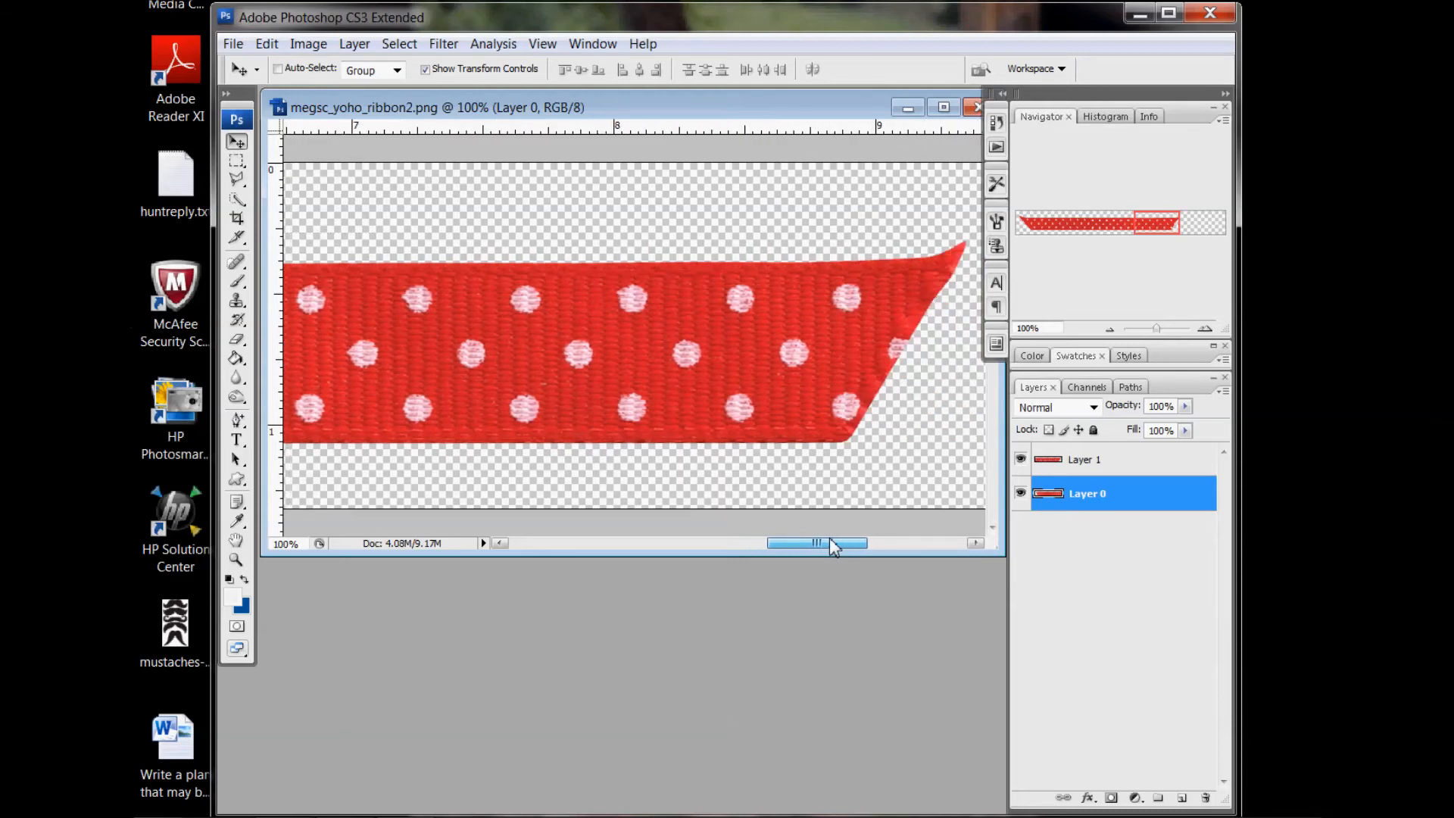
left_click(1083, 458)
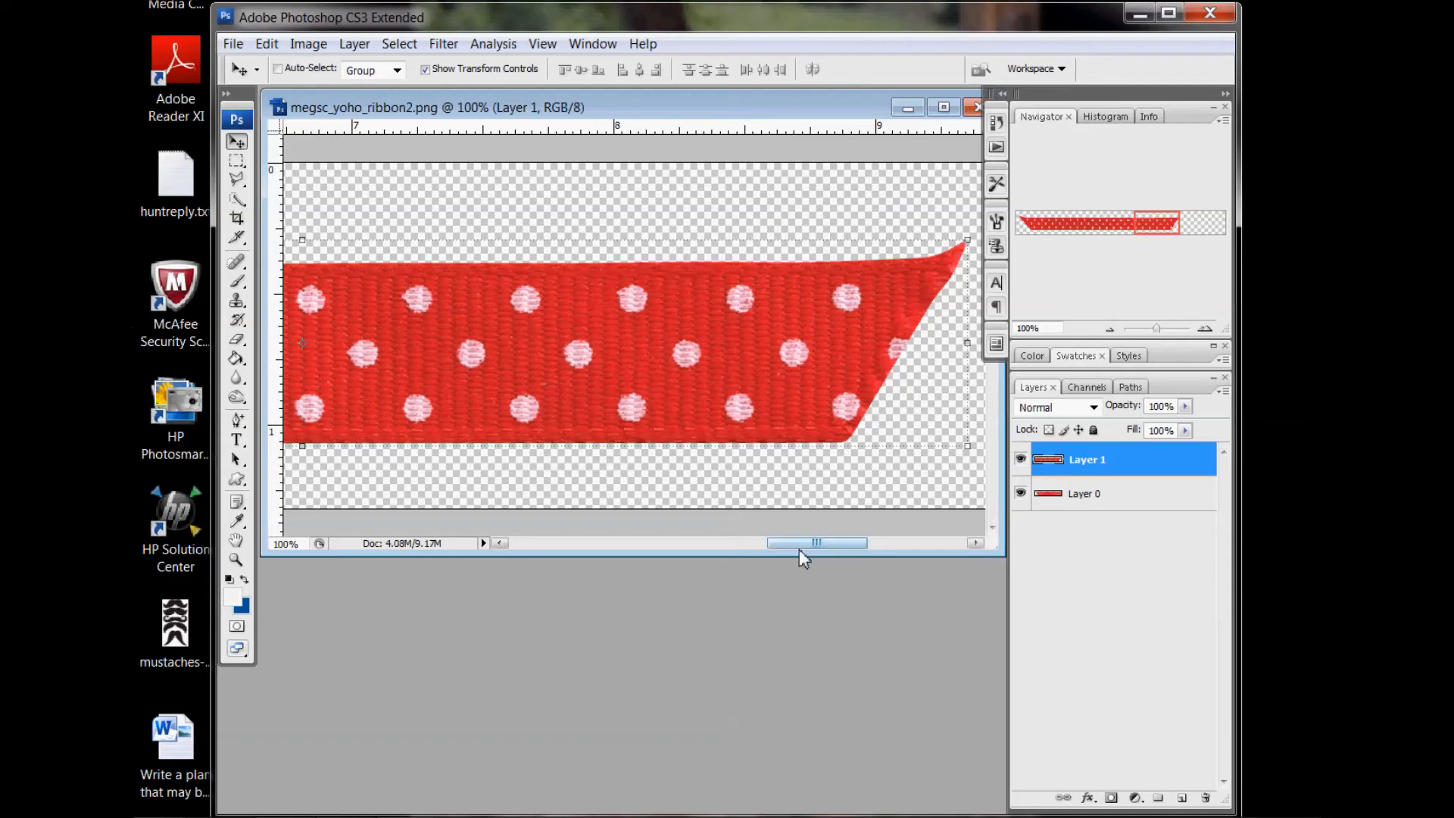
left_click_drag(803, 542, 681, 541)
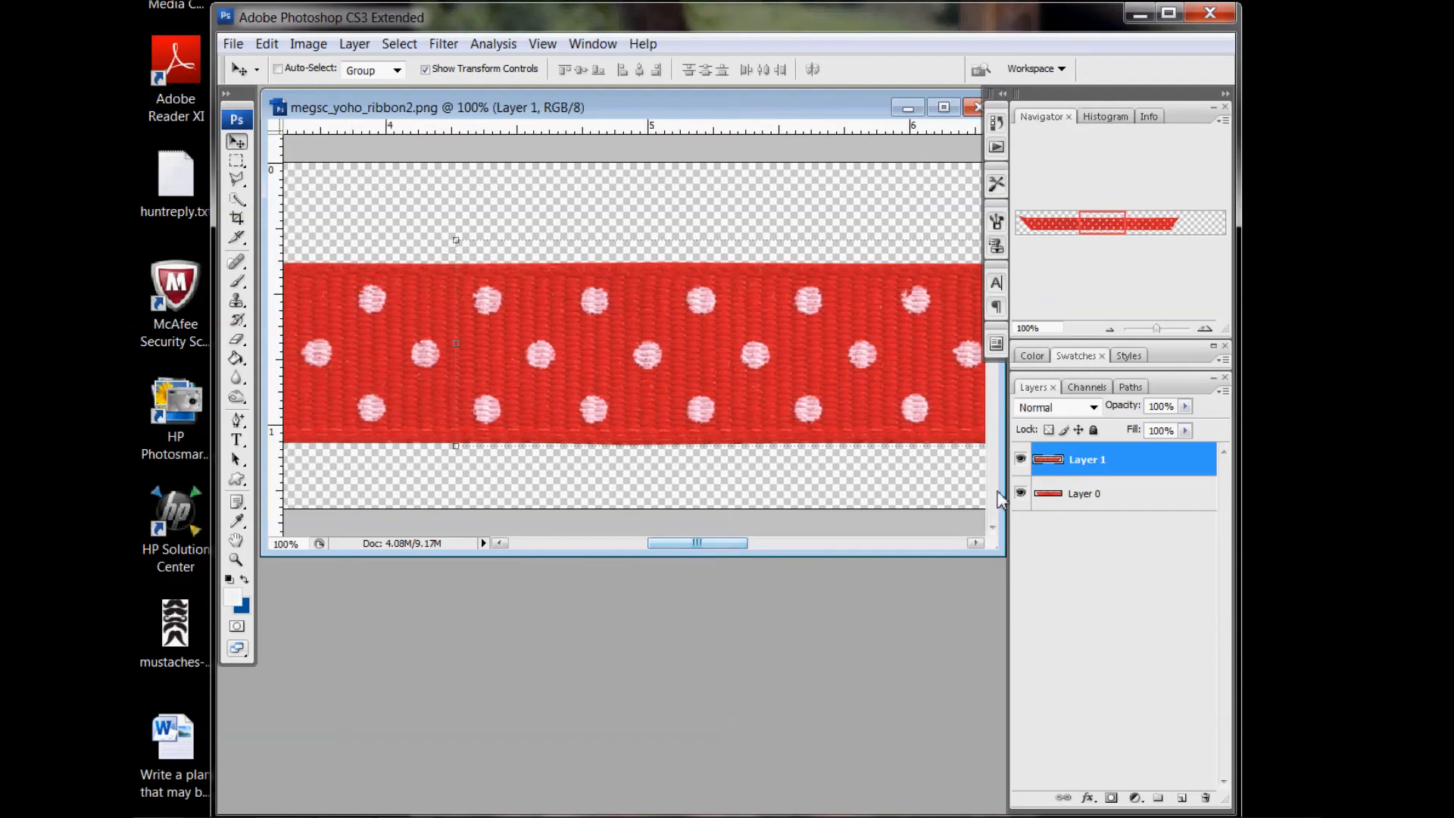
left_click(1103, 491)
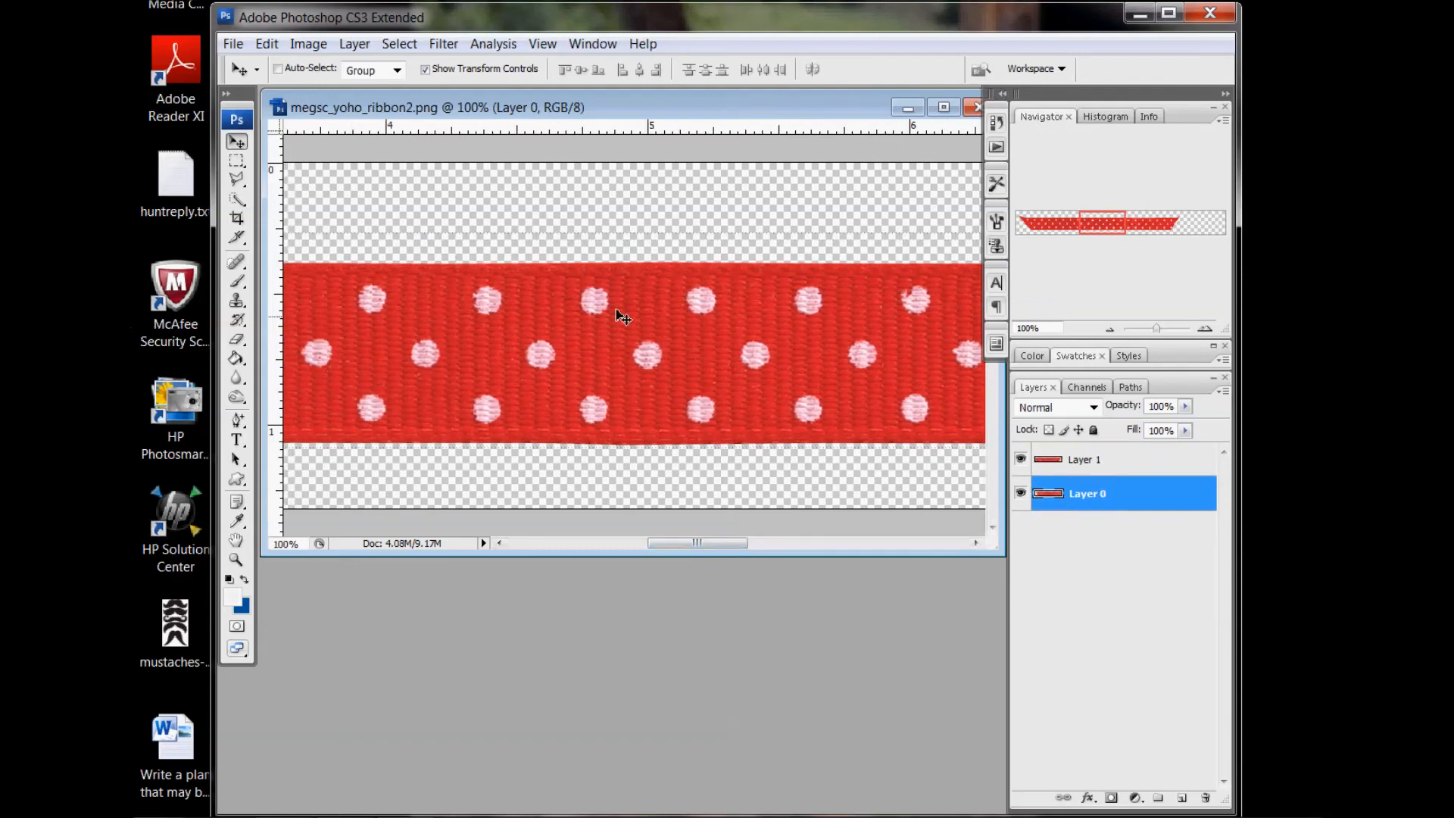
right_click(1110, 496)
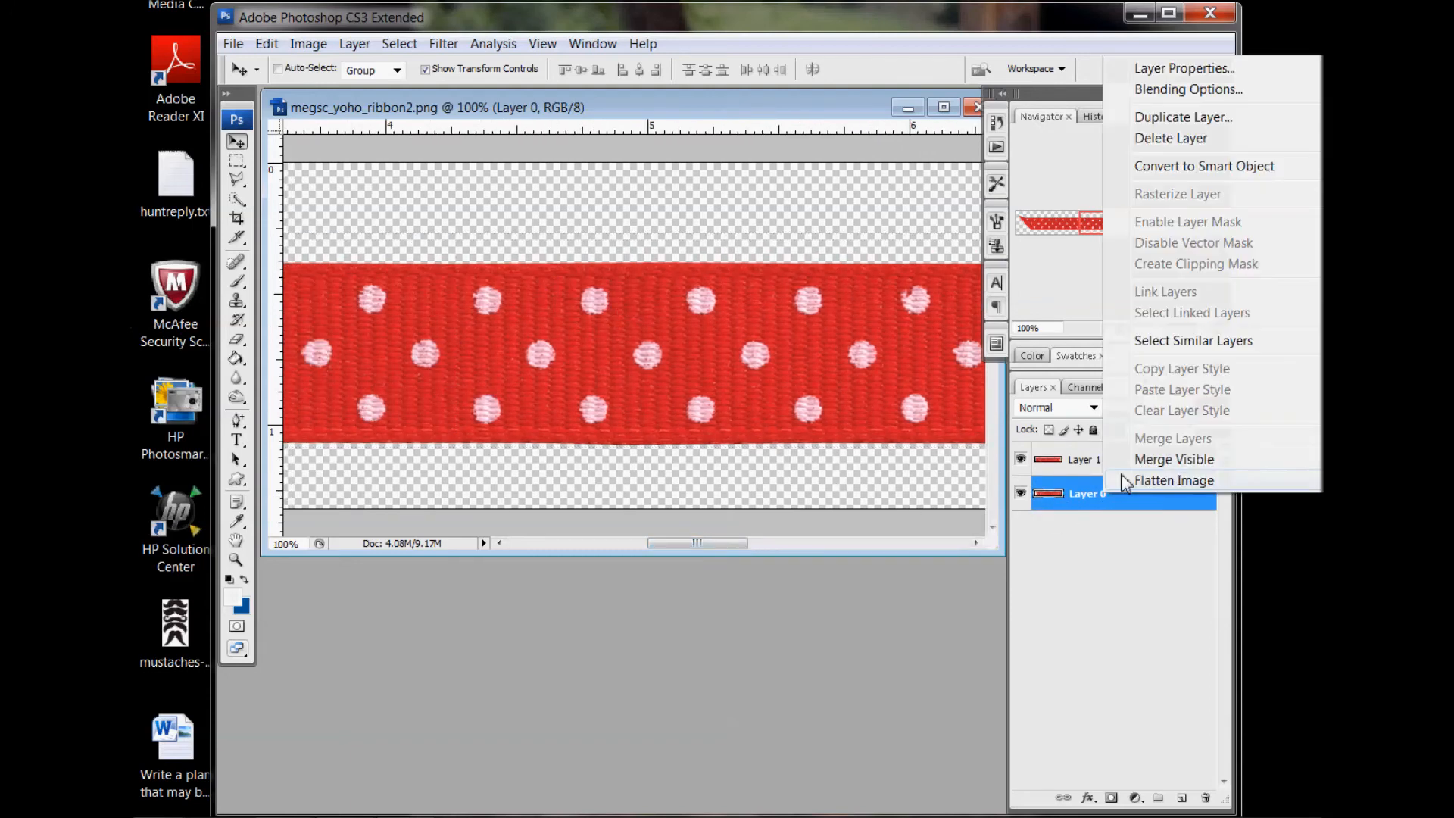
left_click(1139, 459)
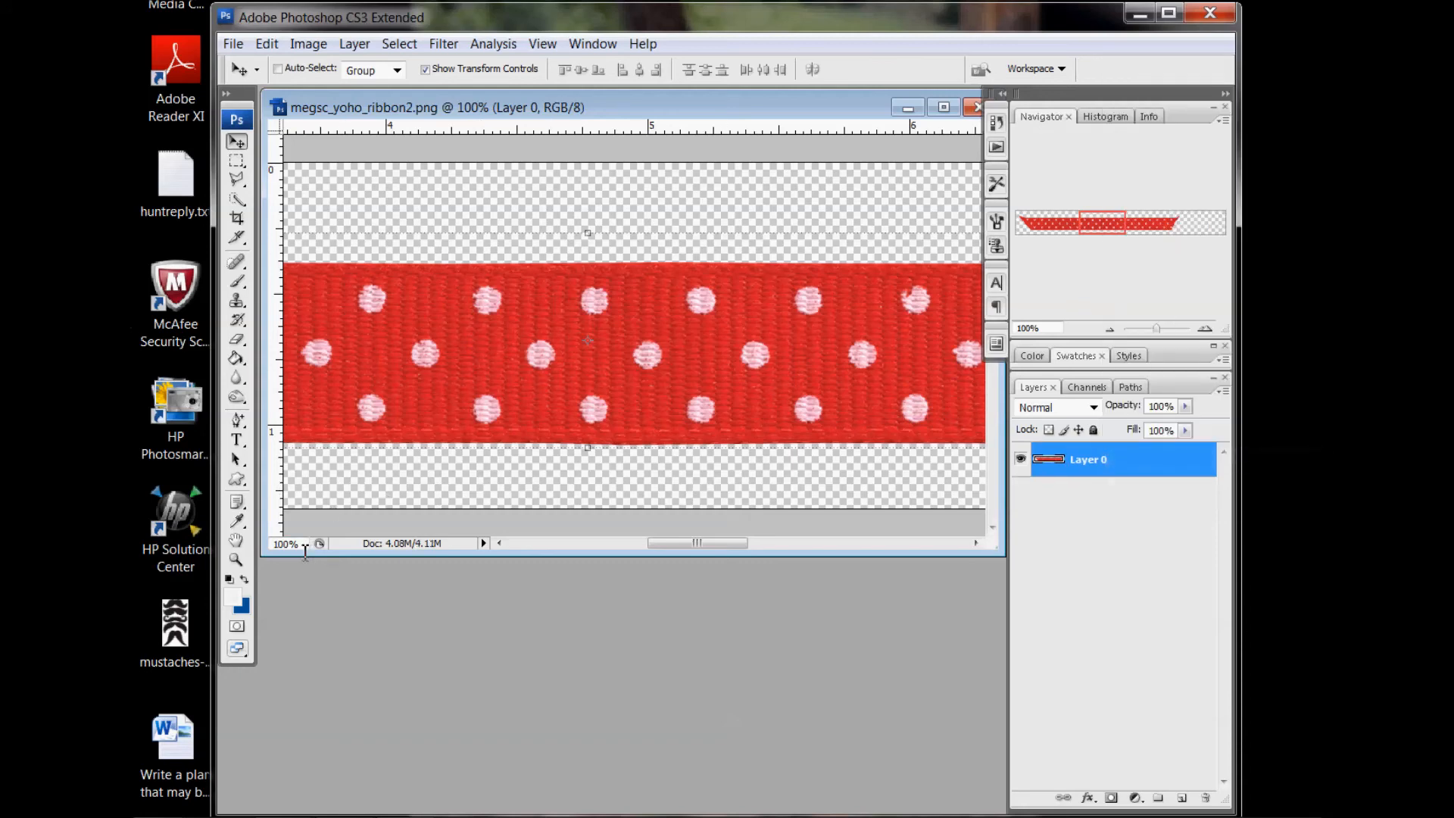
Step: Move the merged ribbon right to about the middle of the canvas
left_click(236, 560)
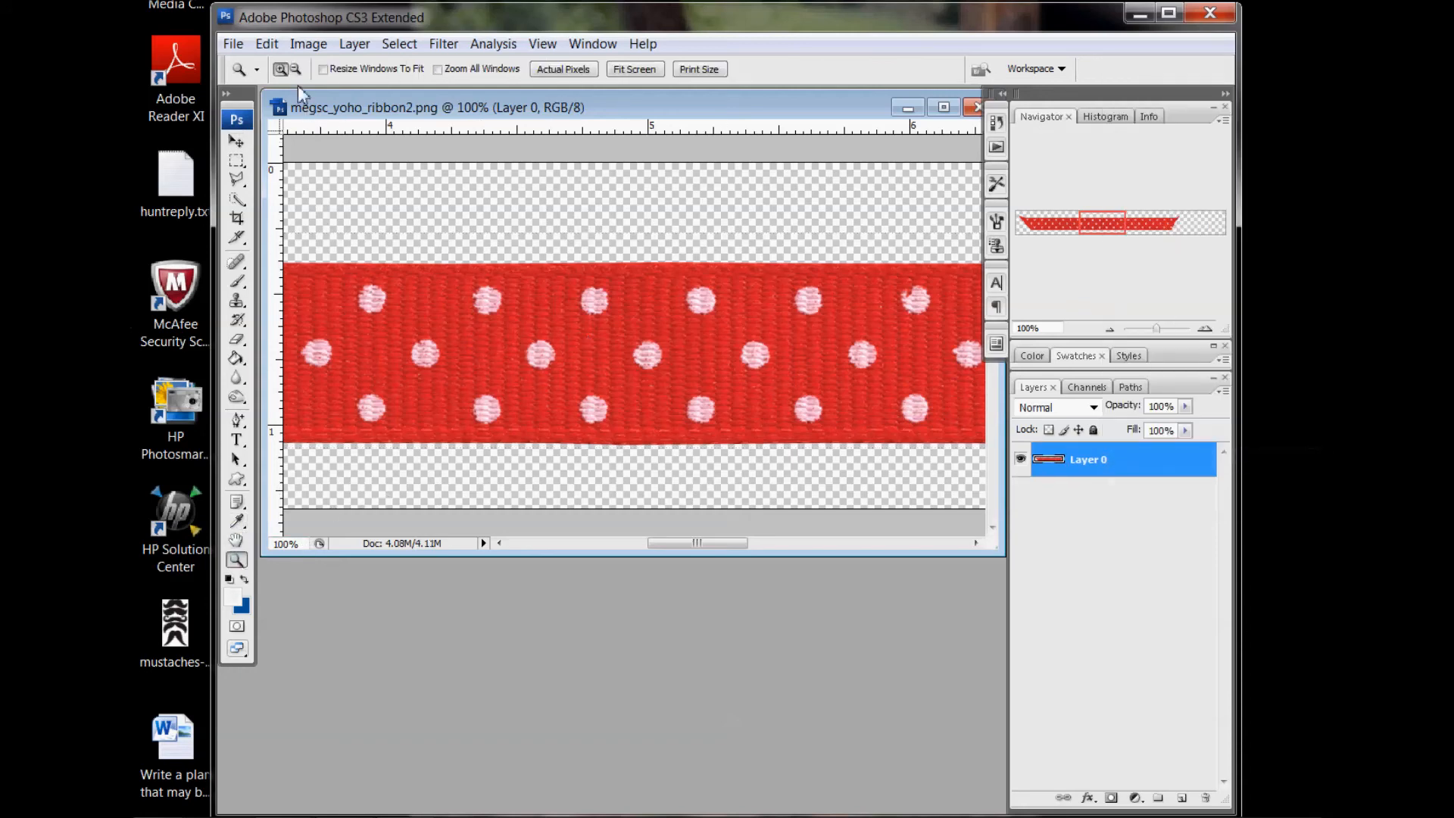
left_click(583, 356, "alt")
left_click(583, 356, "alt")
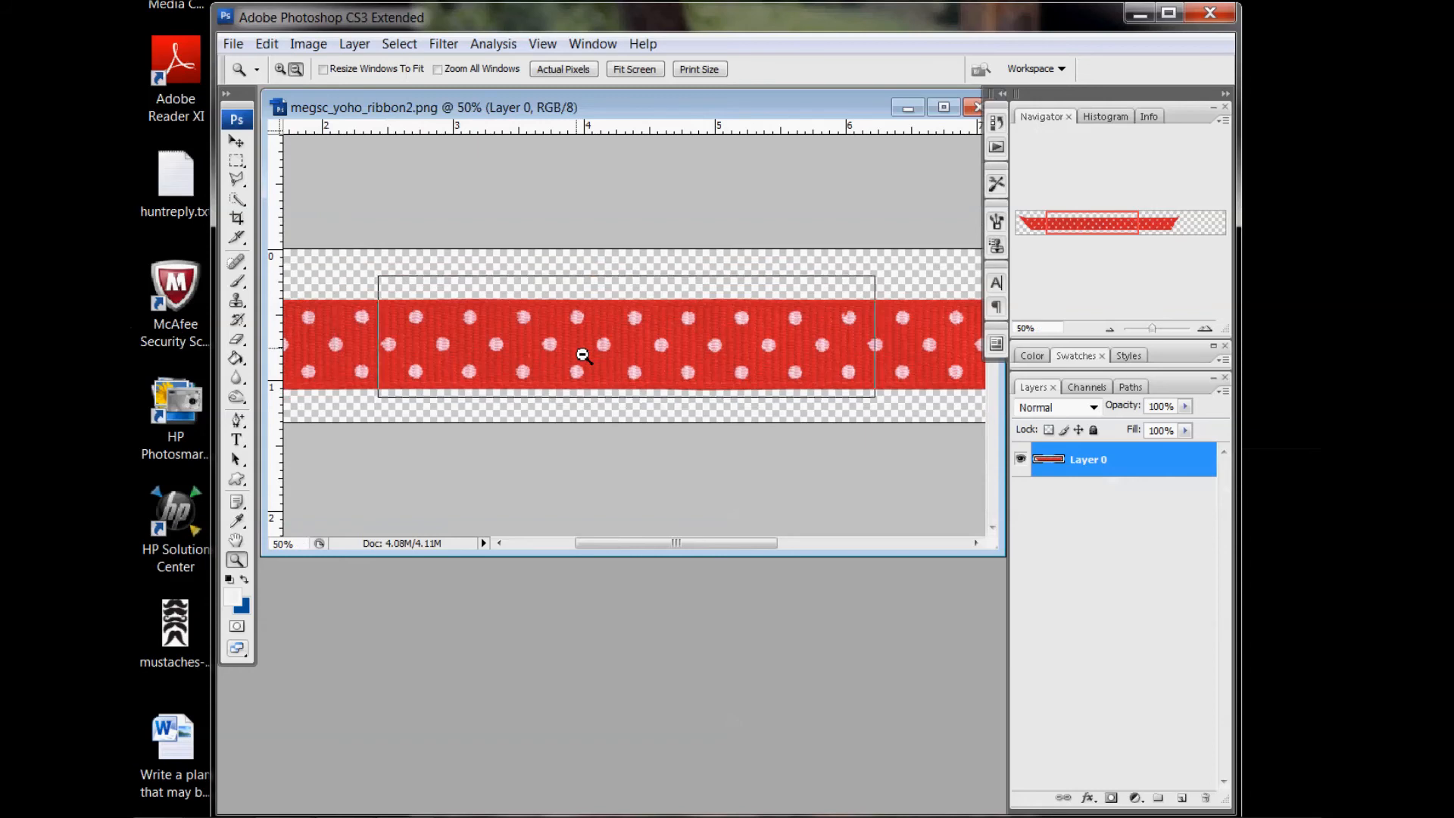
left_click(583, 355, "alt")
left_click(584, 356, "alt")
left_click(583, 356, "alt")
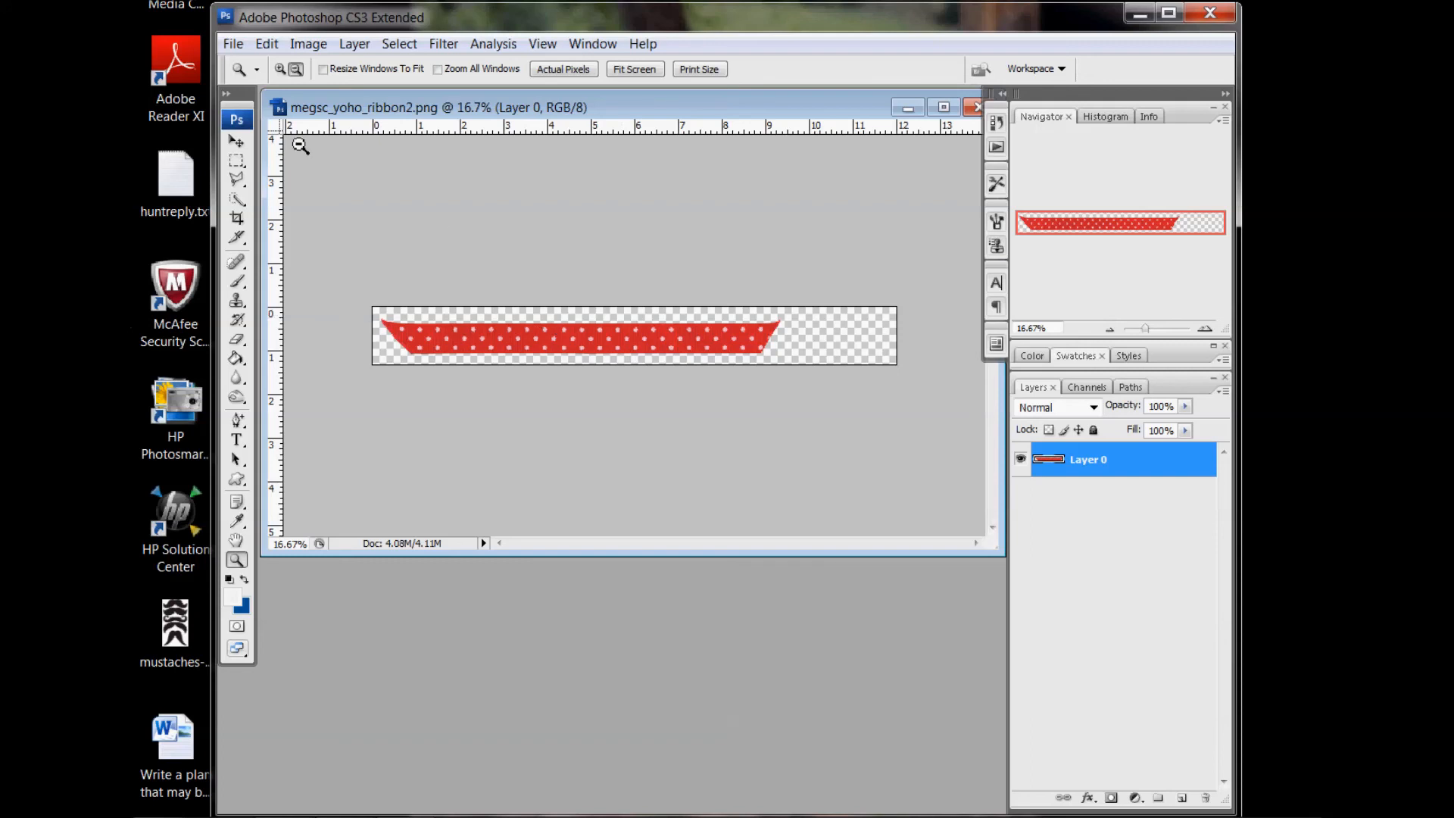
left_click(236, 141)
left_click_drag(473, 337, 526, 336)
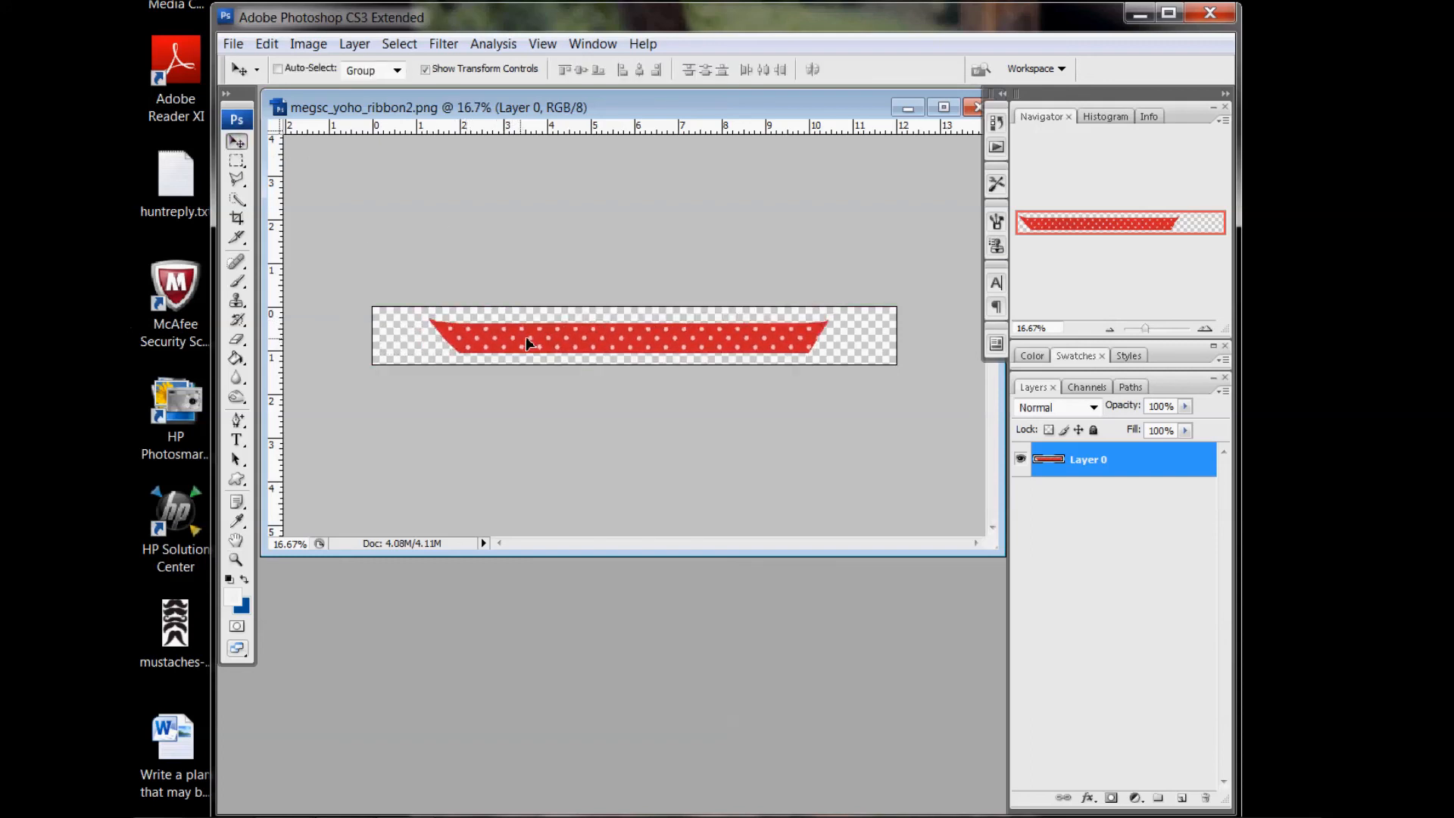